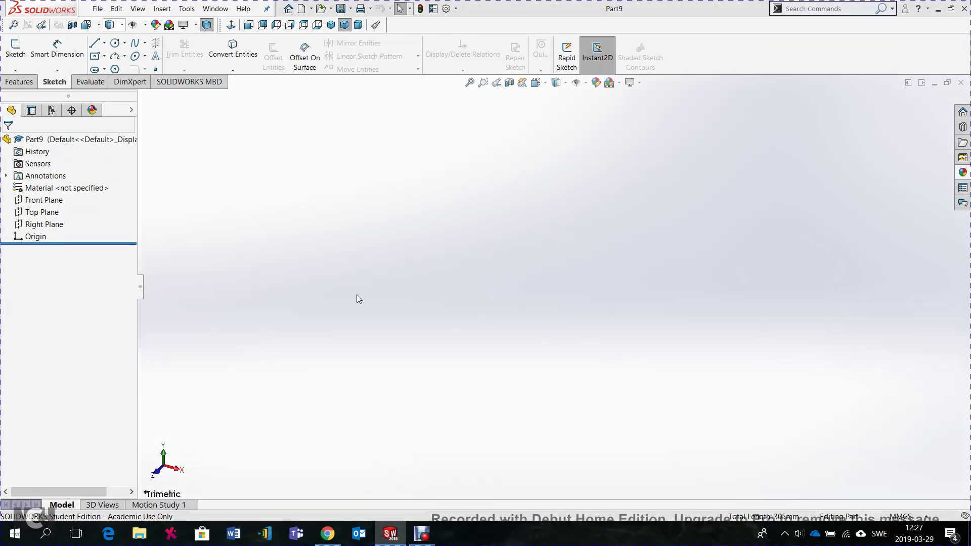
Start a sketch on the Top Plane and draw a center rectangle from the origin.
click(17, 57)
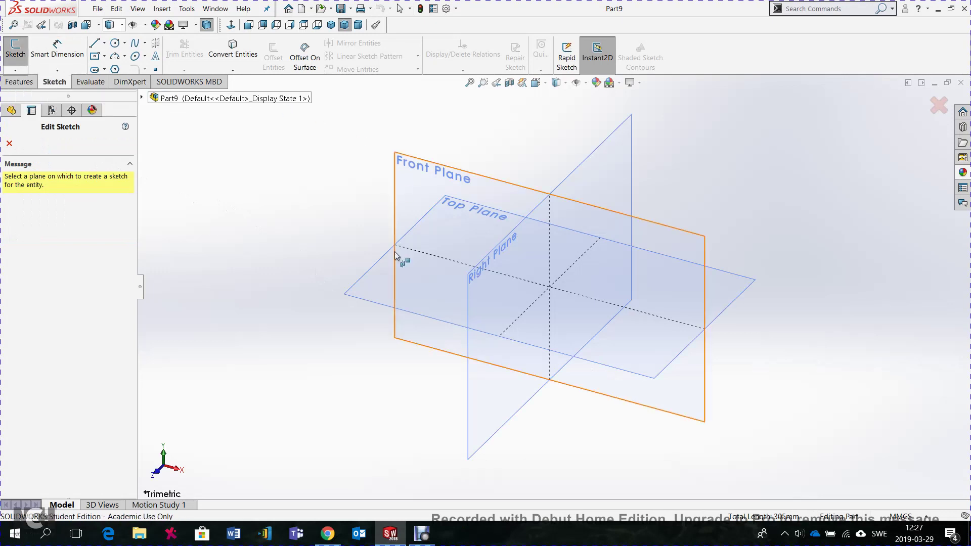
click(373, 293)
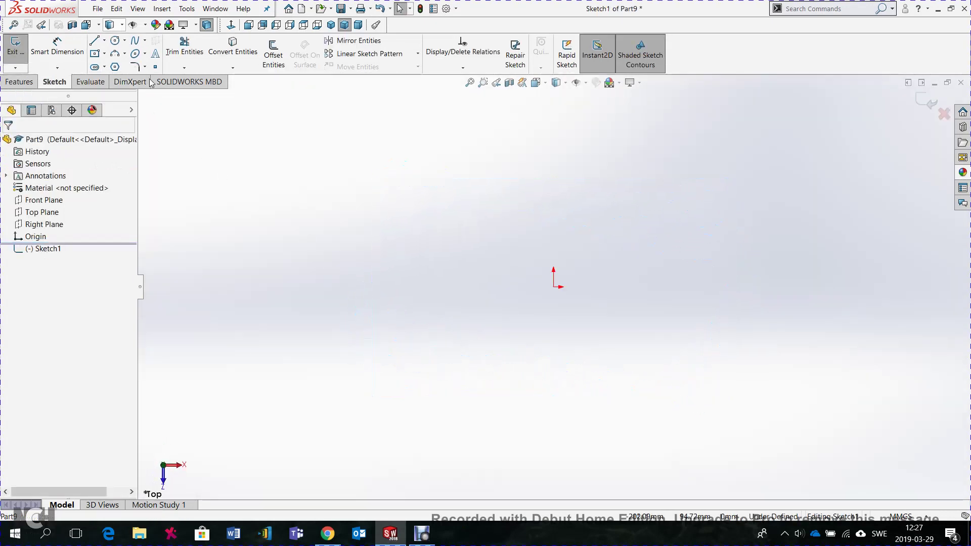
click(95, 53)
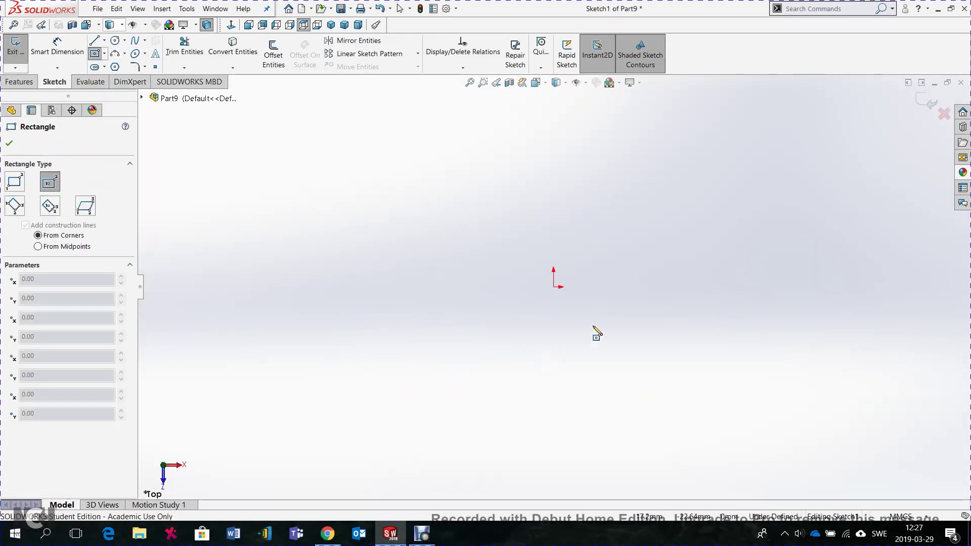
click(553, 287)
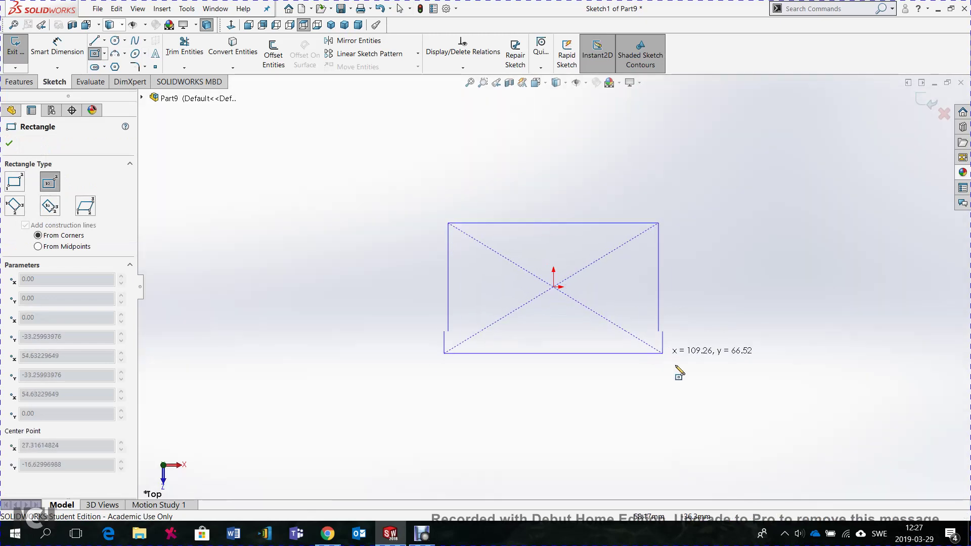
click(687, 395)
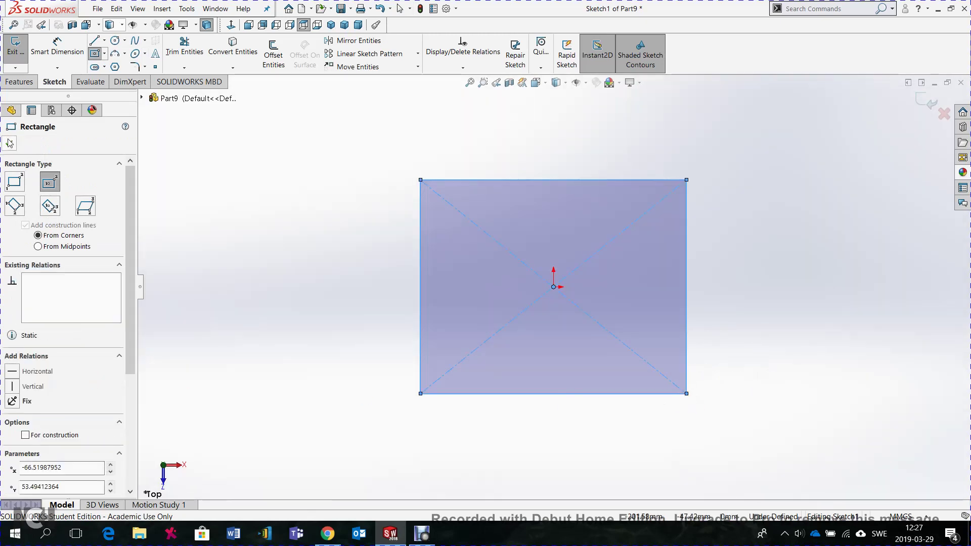
click(9, 143)
Dimension the rectangle's width and height to 50 mm each and exit the sketch.
click(49, 45)
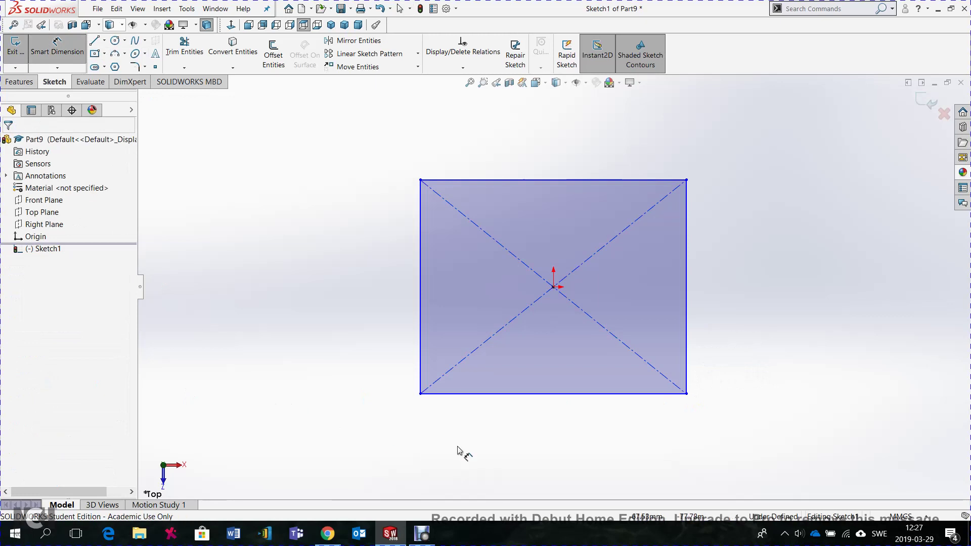
click(552, 394)
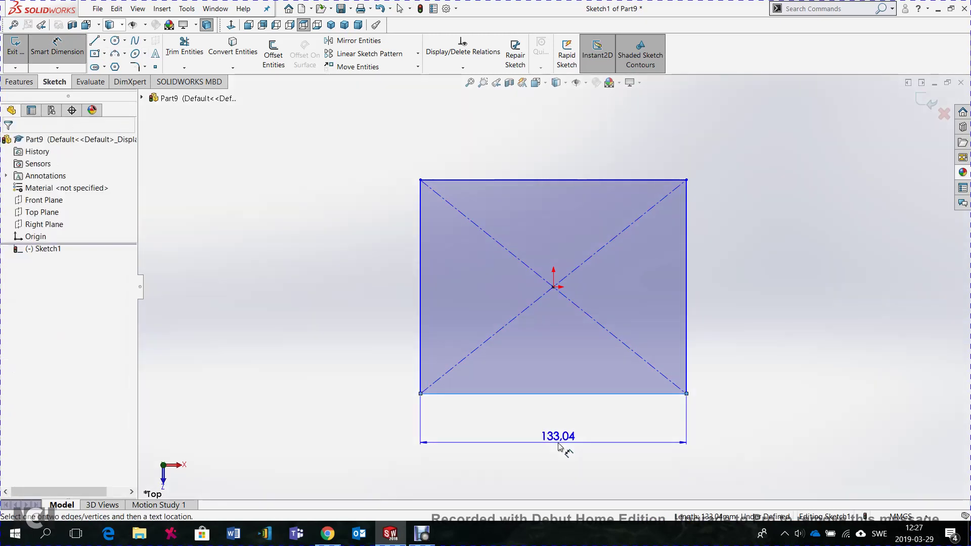
click(558, 446)
text(50)
key(Return)
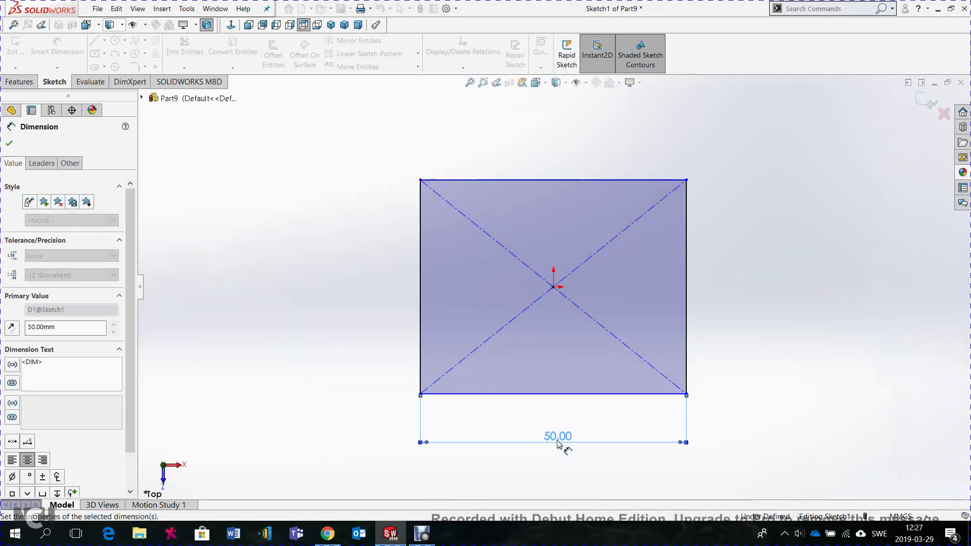
click(688, 295)
click(724, 300)
text(50)
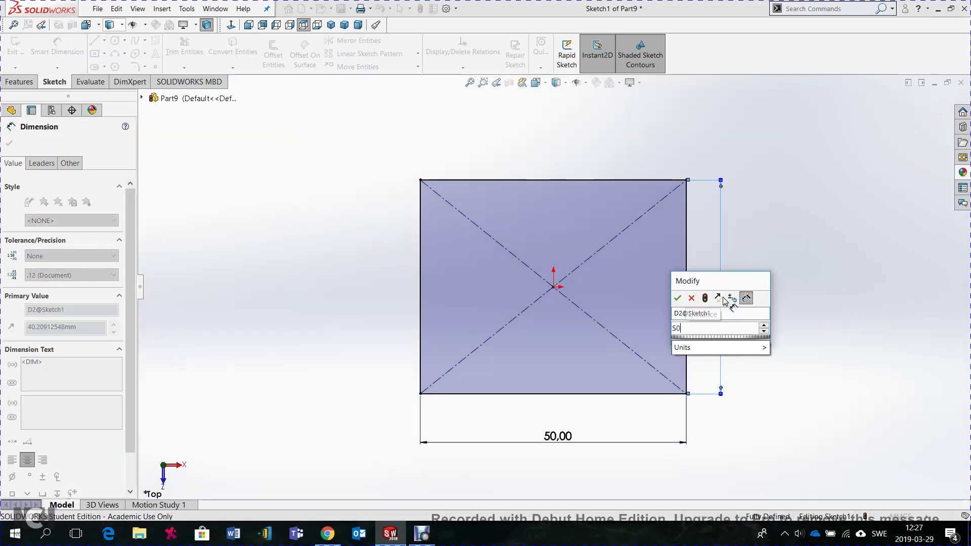
key(Return)
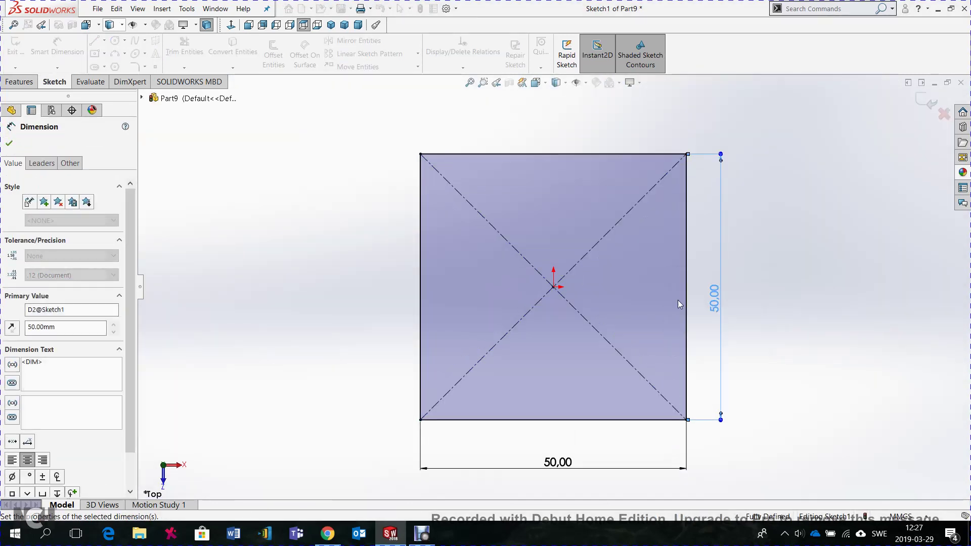
click(9, 143)
click(15, 51)
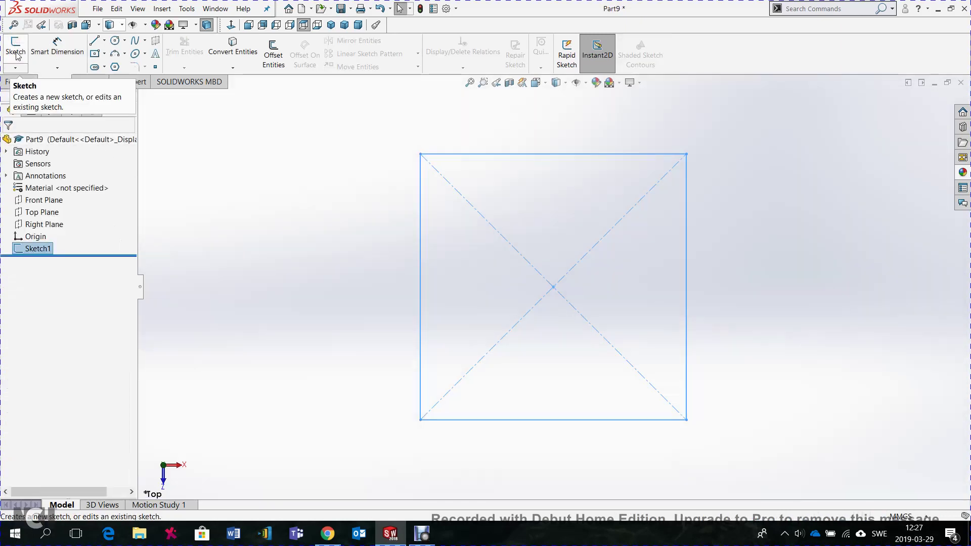
Extrude the 50 mm square sketch 35 mm into a solid block.
click(20, 83)
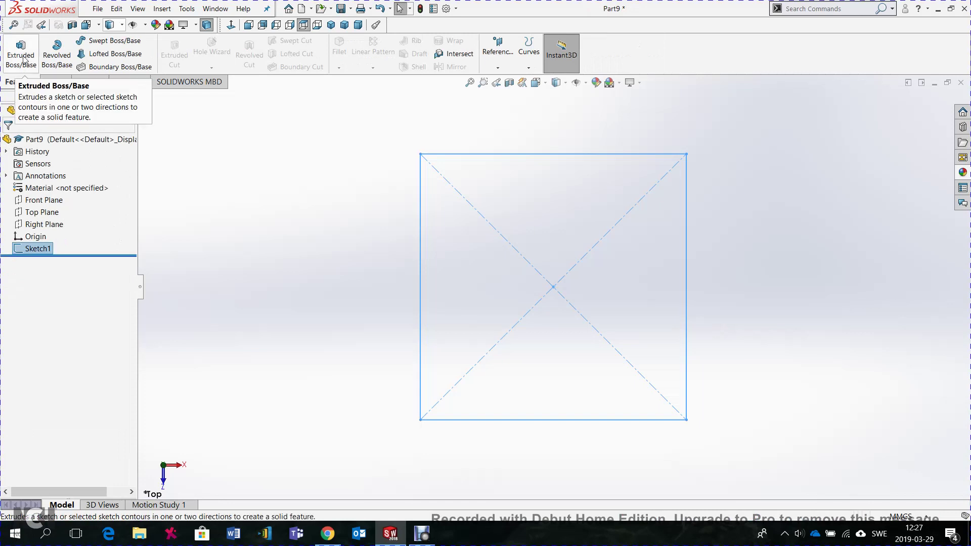
click(22, 58)
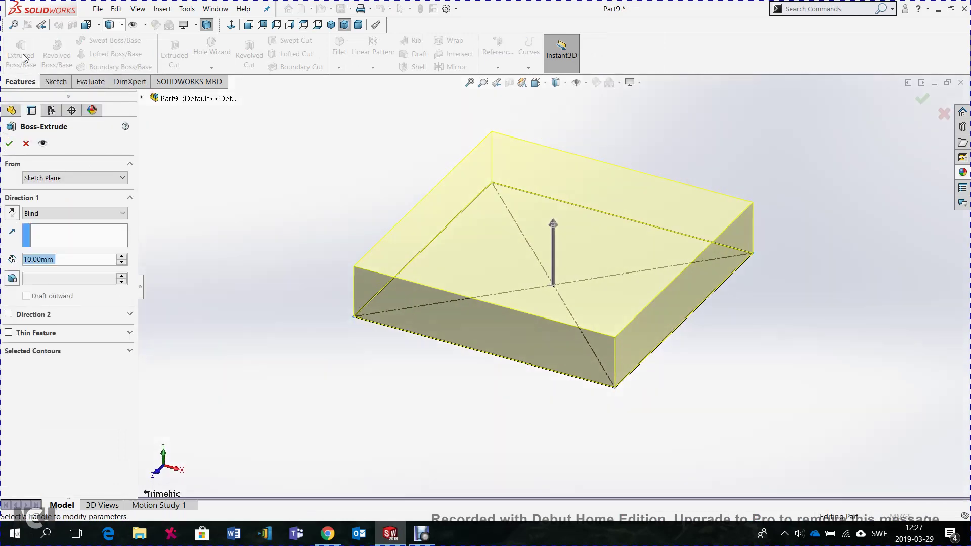
text(35)
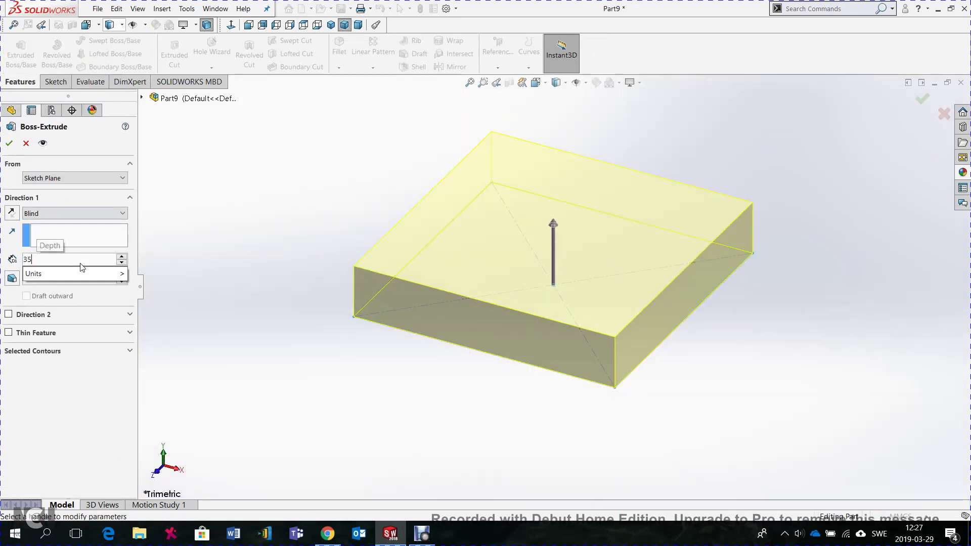
key(Return)
click(9, 143)
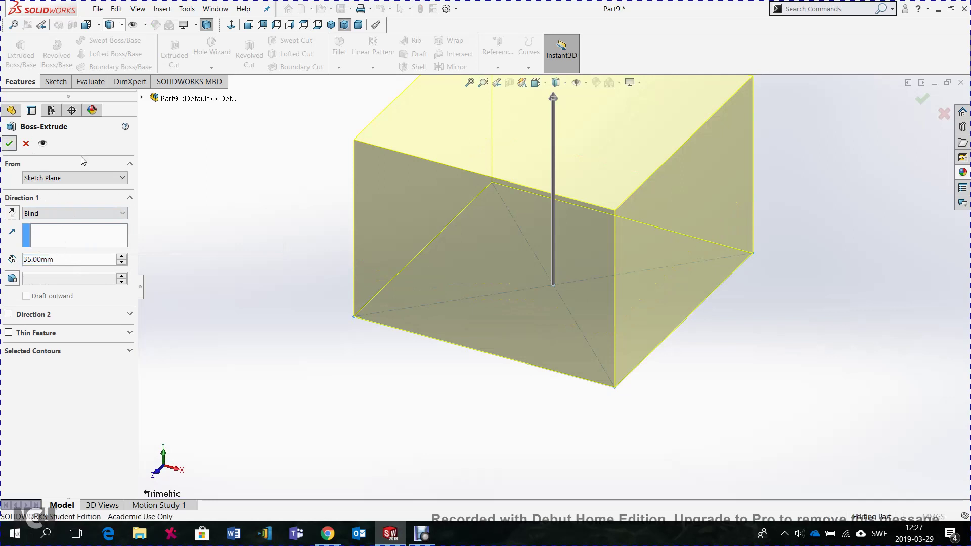
scroll(669, 189, down, 2)
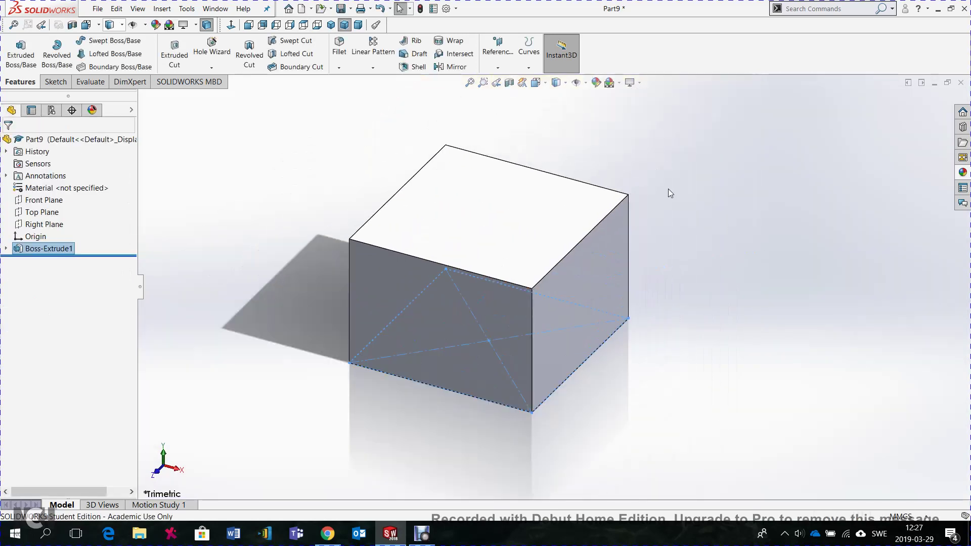
Start a 5 mm fillet and select the first four edges of the box.
click(712, 263)
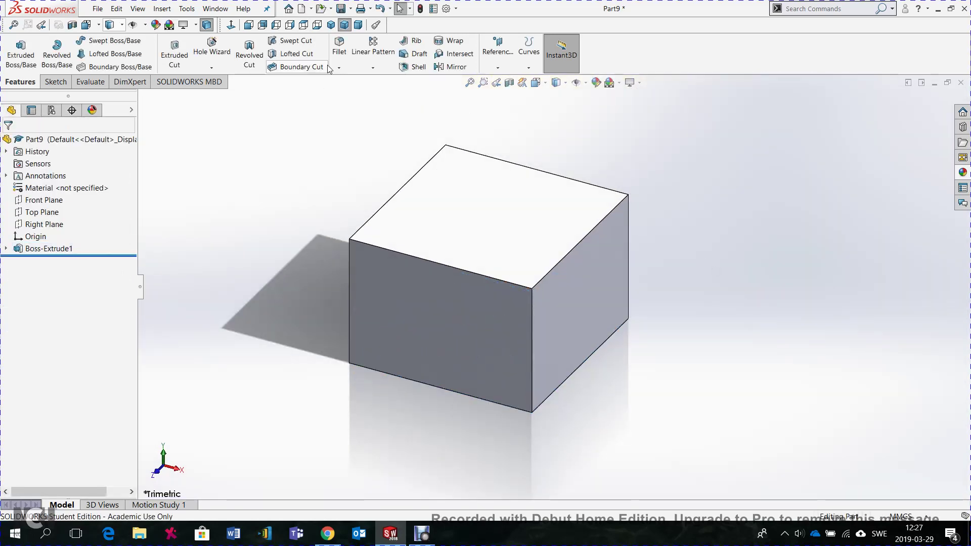
click(337, 49)
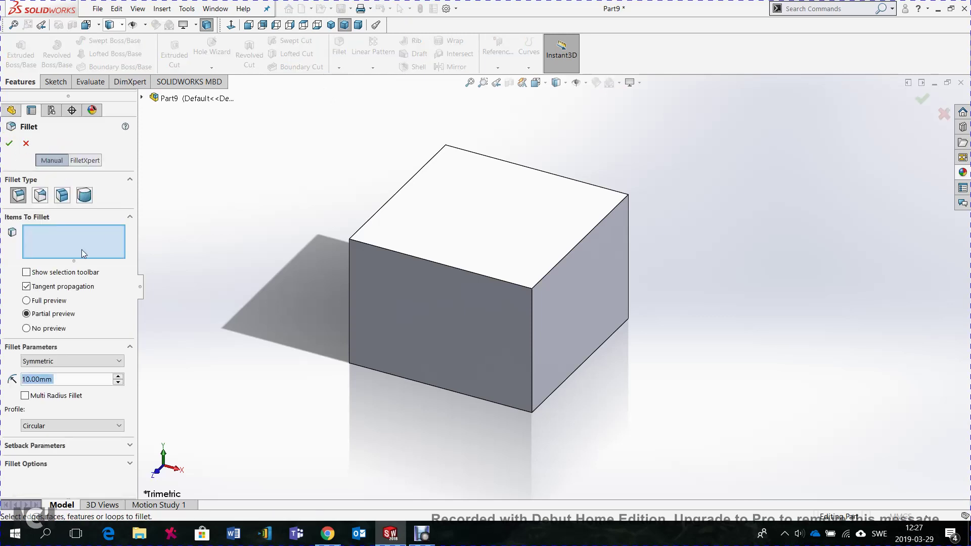
text(5)
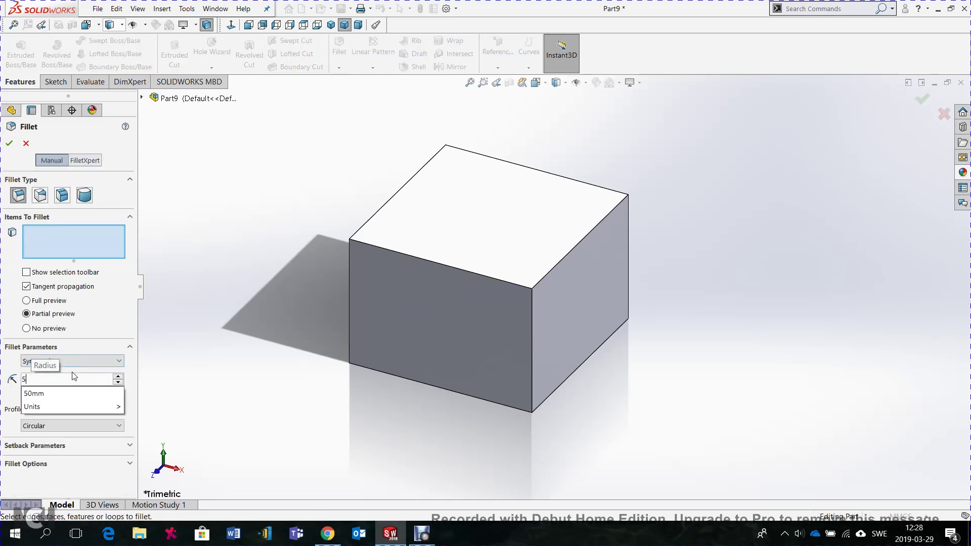
key(Return)
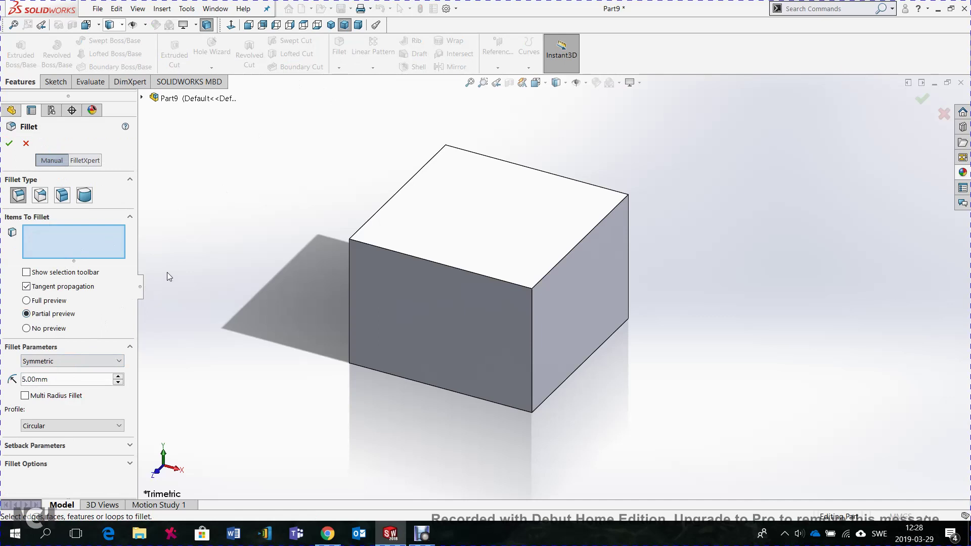
click(531, 349)
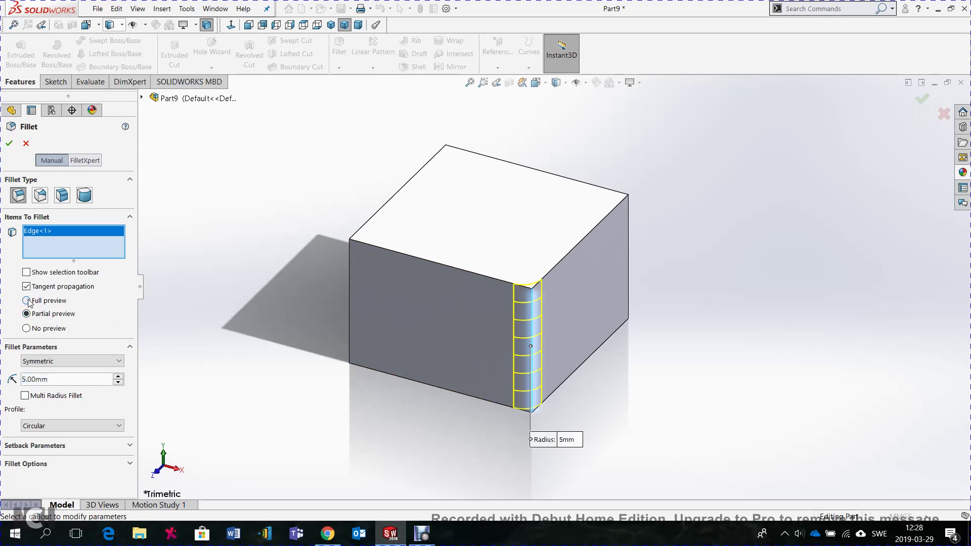
mouse_move(695, 401)
middle_down()
mouse_move(681, 380)
mouse_move(539, 401)
mouse_move(546, 473)
mouse_move(517, 421)
middle_up()
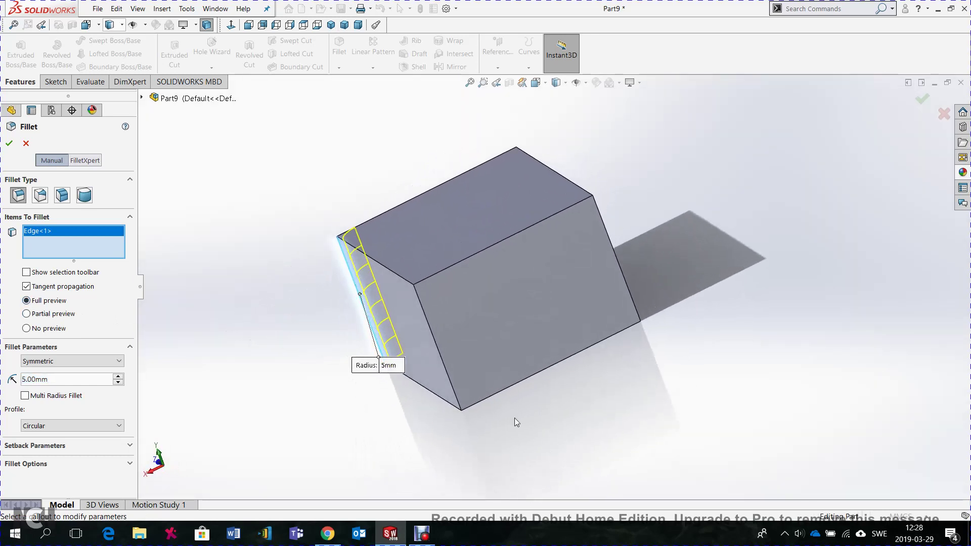
click(443, 361)
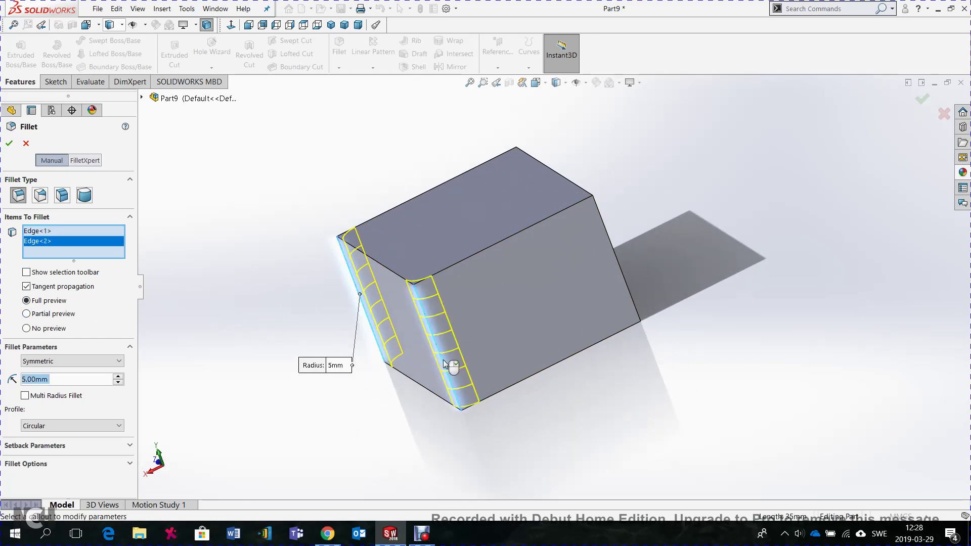
click(384, 270)
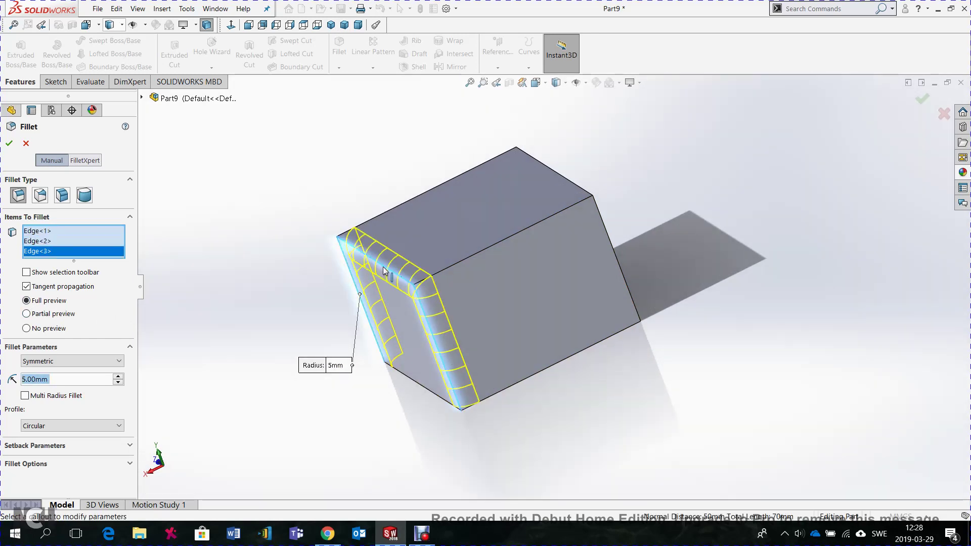
click(473, 255)
Add the remaining four edges and accept the 5 mm fillet on all eight.
mouse_move(529, 292)
middle_down()
mouse_move(581, 472)
mouse_move(373, 329)
middle_up()
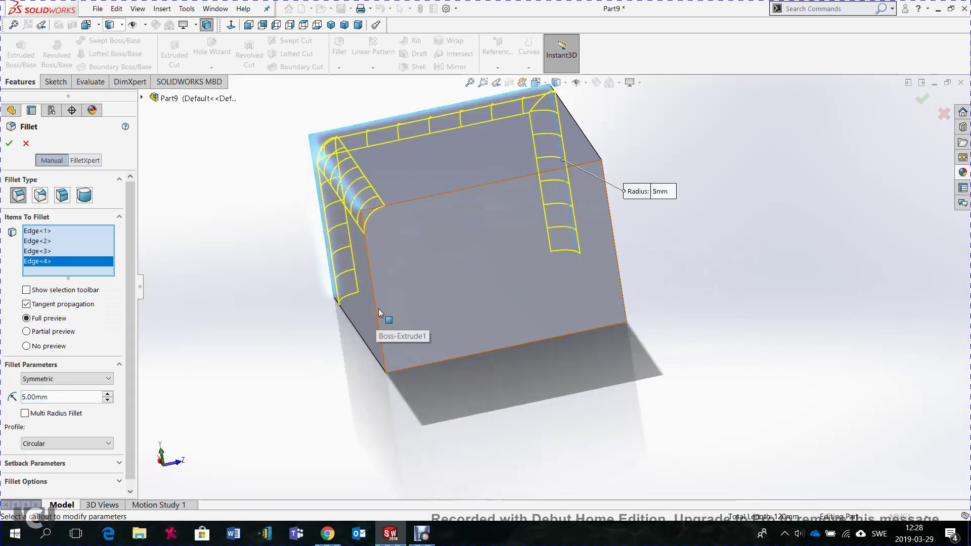
click(374, 307)
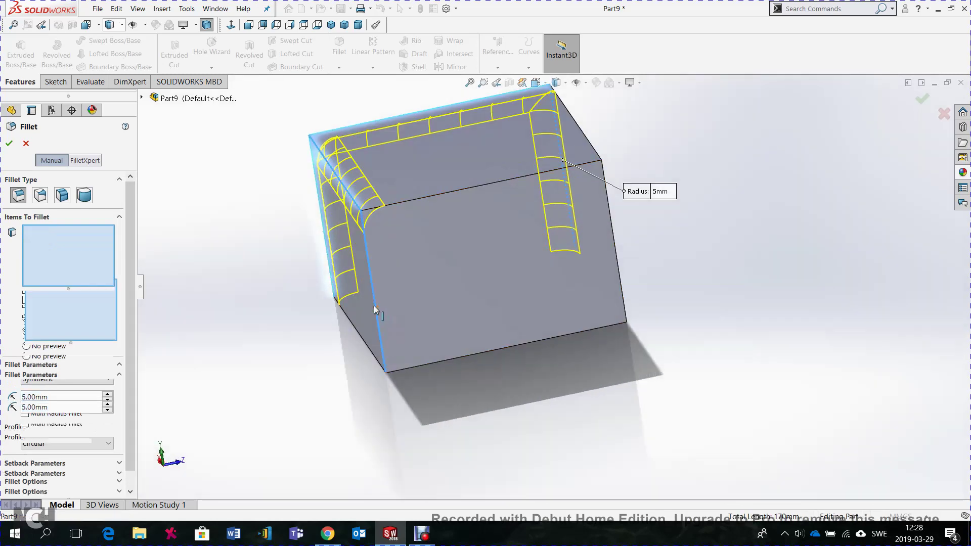
click(421, 198)
mouse_move(722, 397)
middle_down()
mouse_move(603, 433)
mouse_move(370, 330)
middle_up()
click(370, 331)
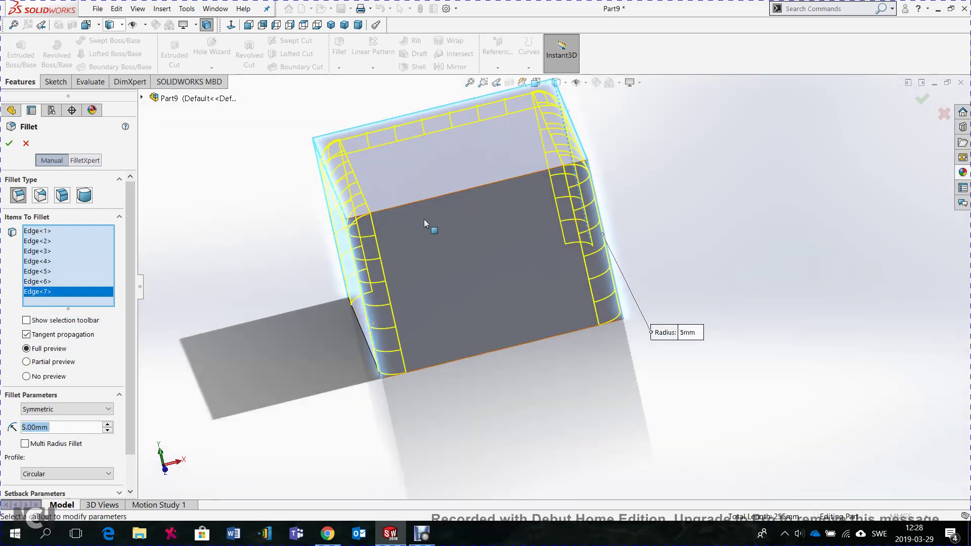
click(423, 201)
middle_drag(579, 431, 514, 495)
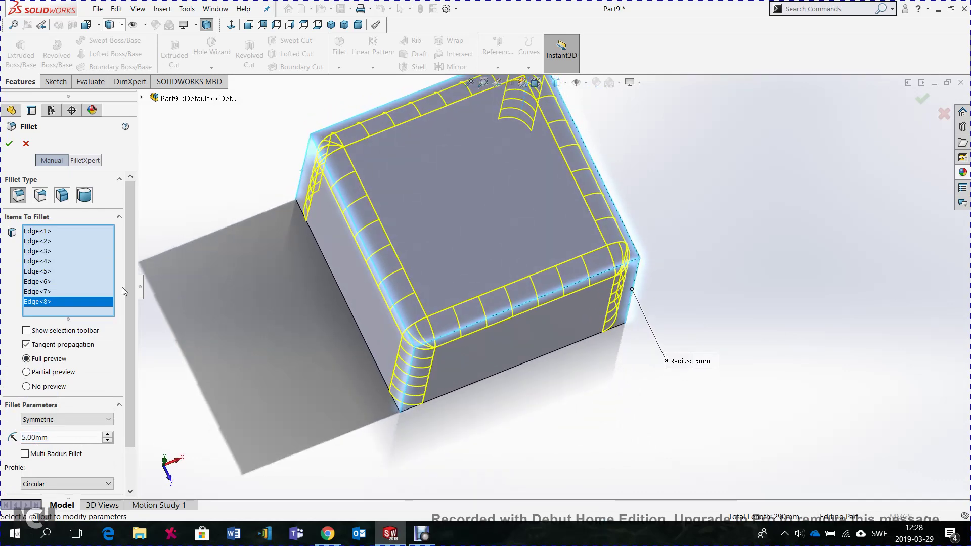
click(8, 144)
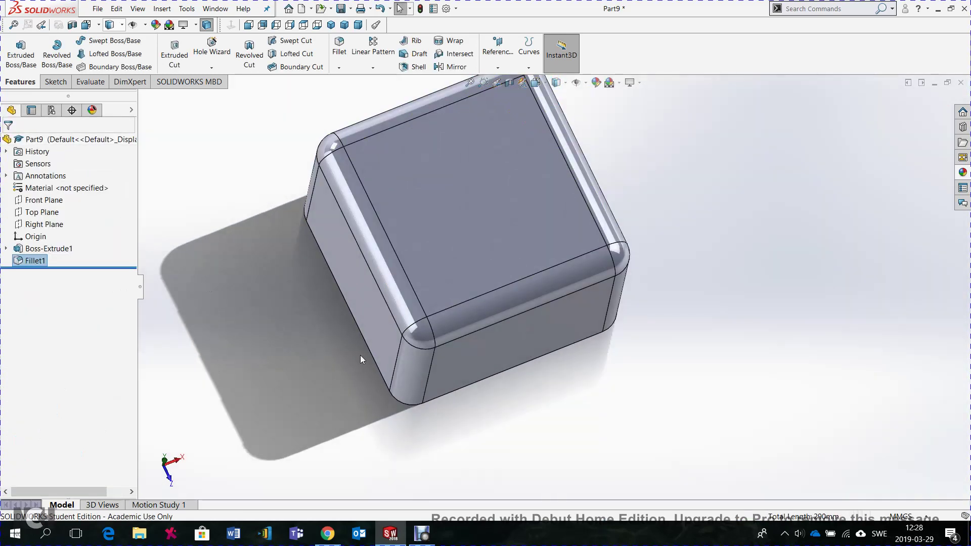
Shell the box to a 1 mm wall thickness with its bottom face removed.
mouse_move(651, 438)
middle_down()
mouse_move(640, 155)
mouse_move(570, 189)
middle_up()
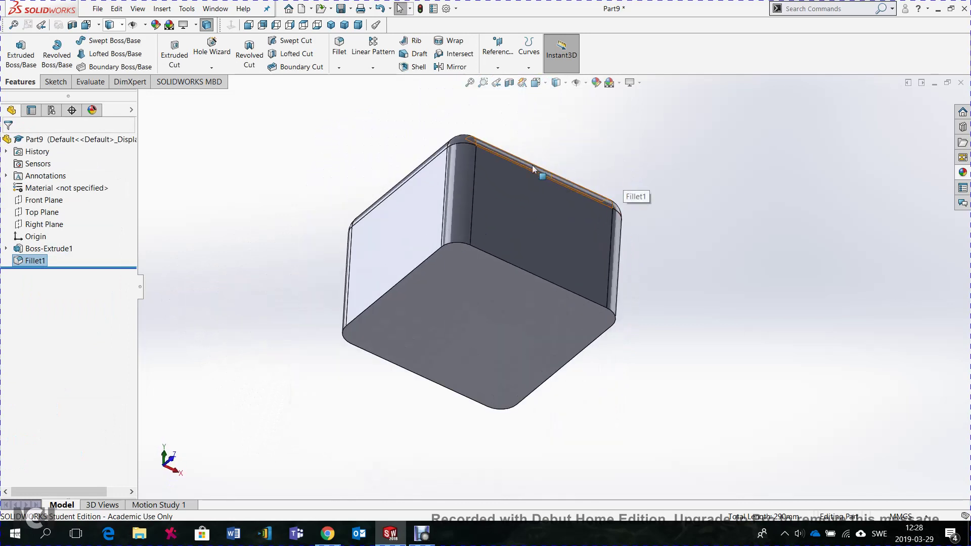
click(420, 67)
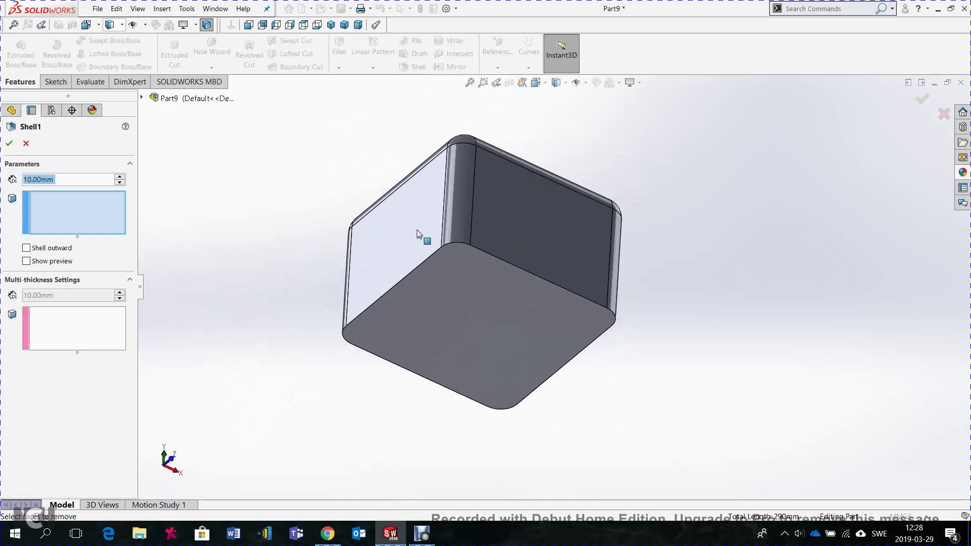
click(463, 320)
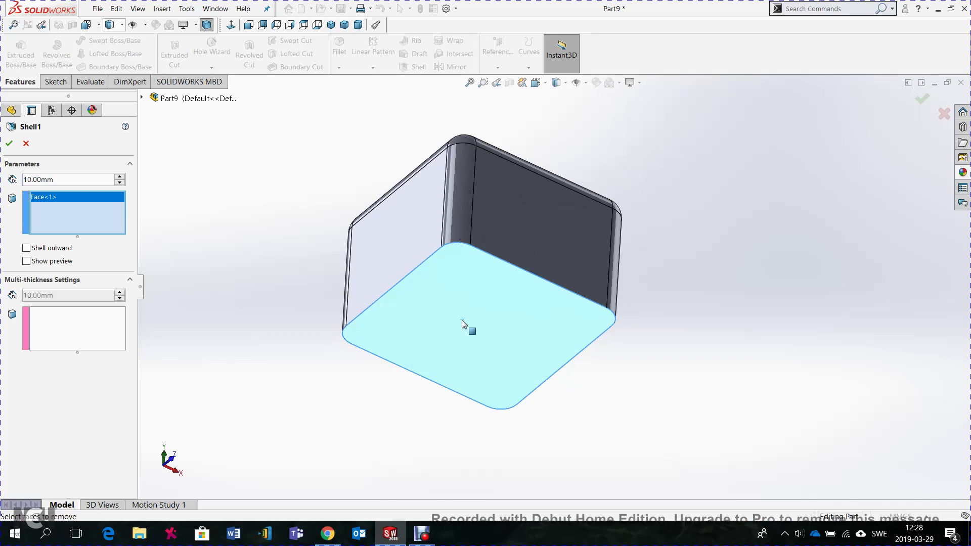
double_click(70, 180)
text(1)
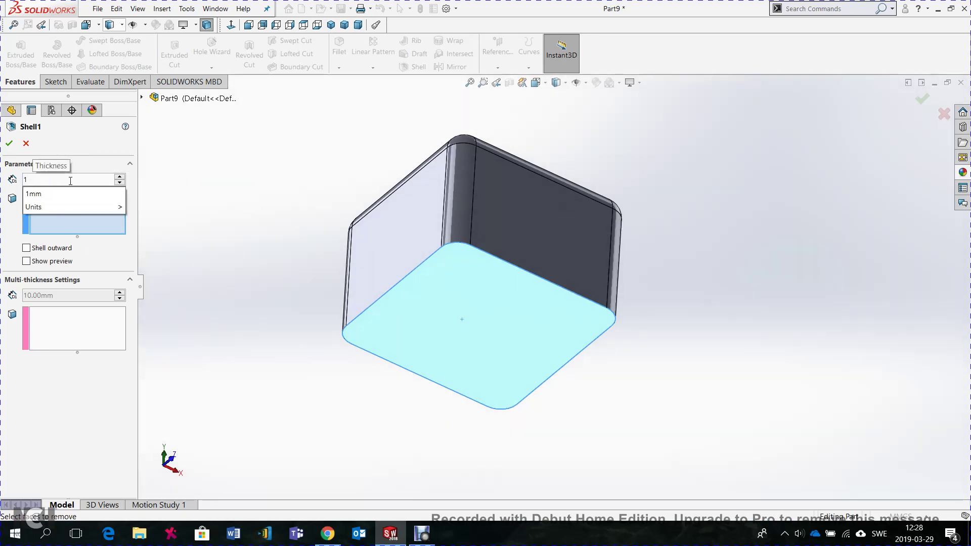
key(Return)
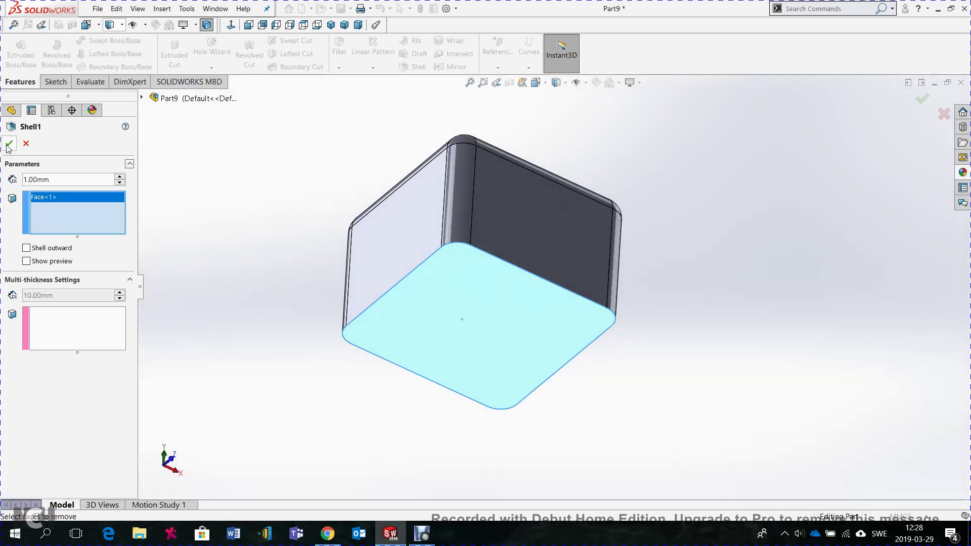
click(8, 145)
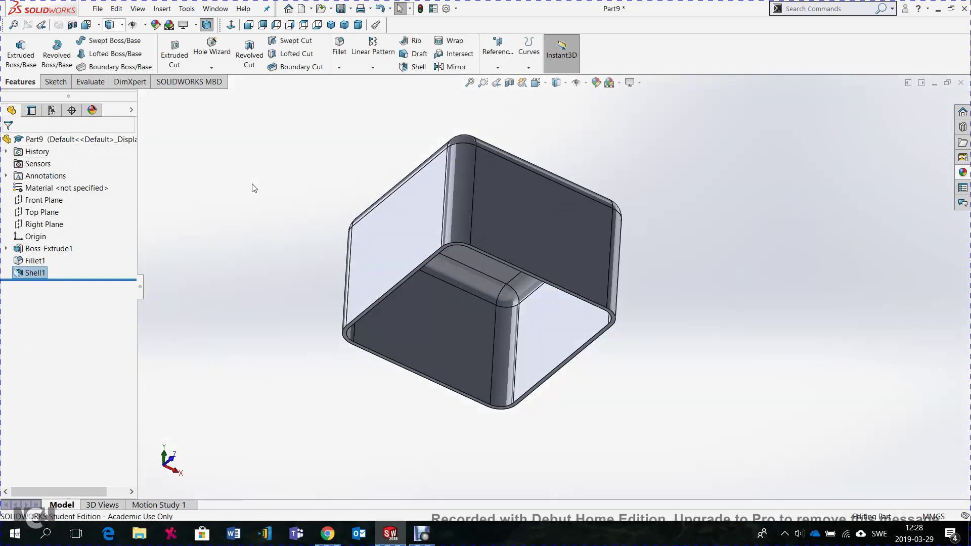
middle_drag(254, 188, 282, 397)
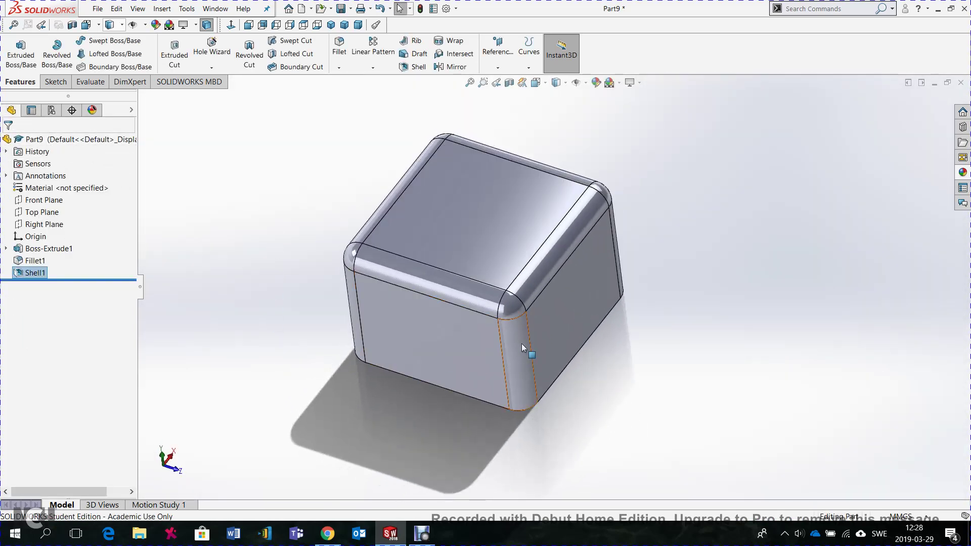
Open a new sketch on the box's front face and view it Normal To.
click(55, 82)
click(15, 48)
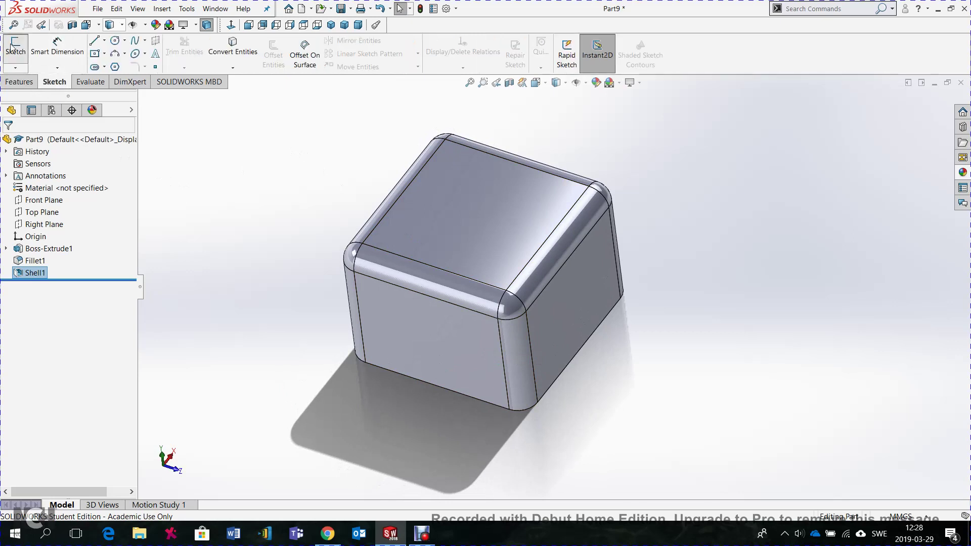
click(428, 343)
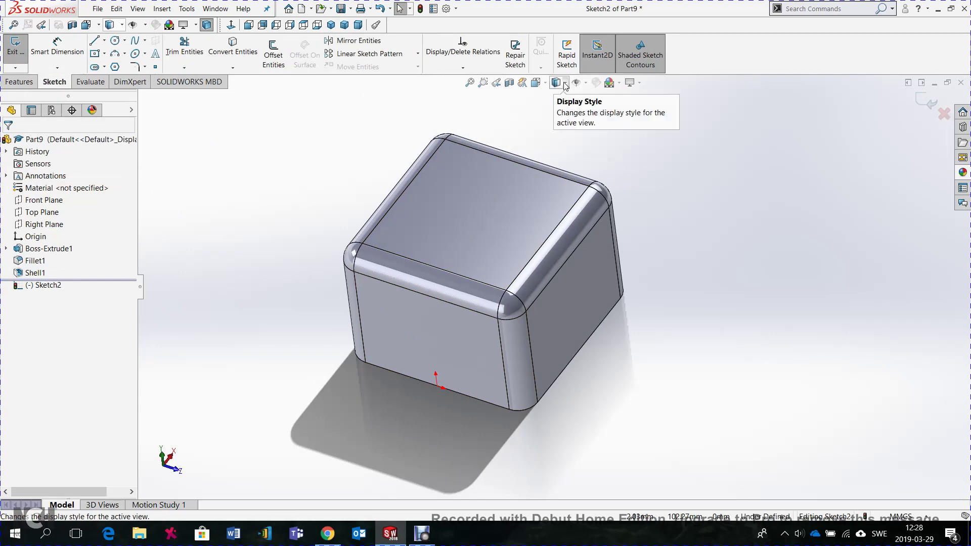
click(536, 83)
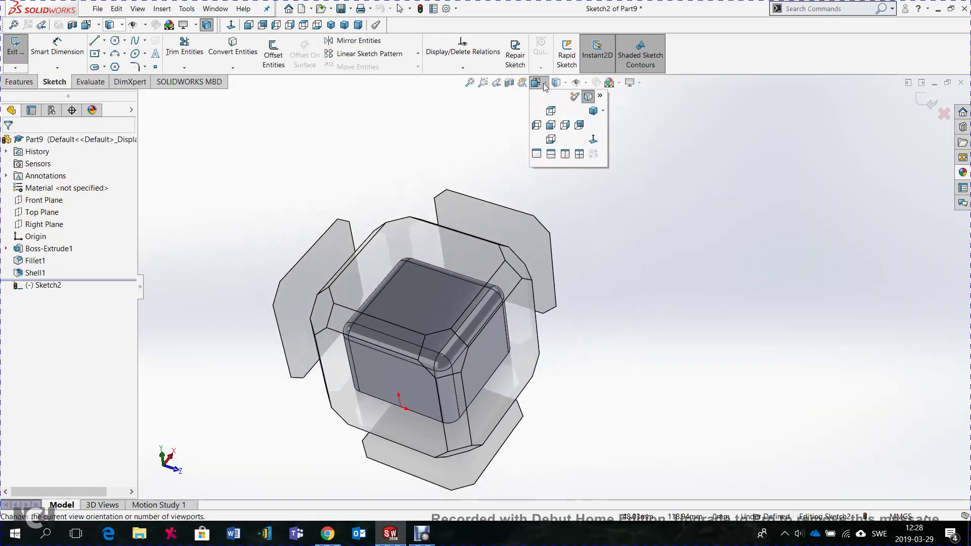
click(535, 83)
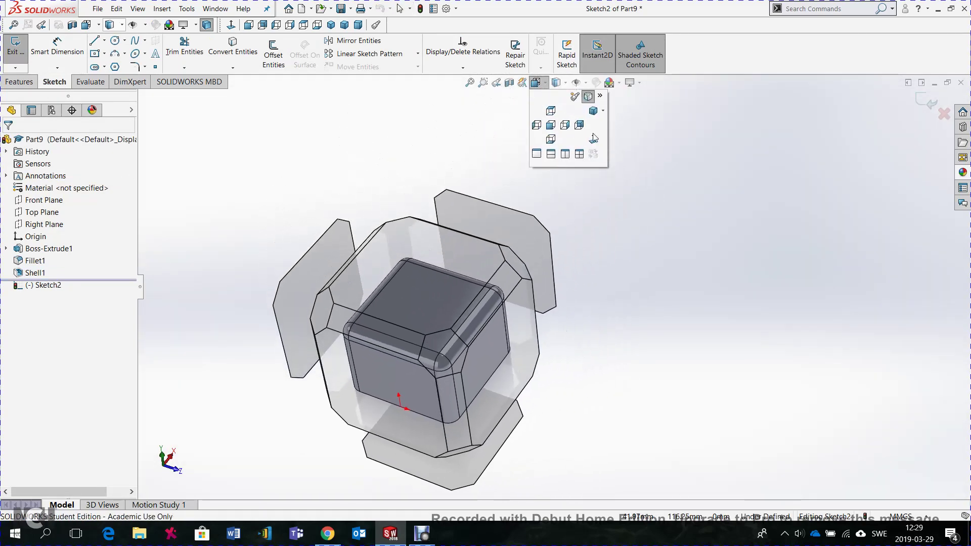
click(594, 138)
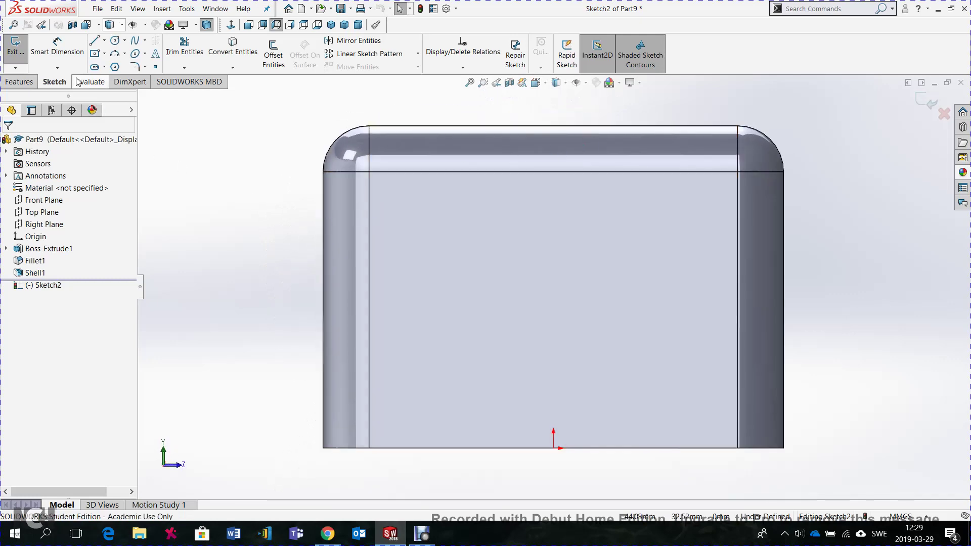
click(105, 40)
Draw a horizontal centerline across the front face from the left to the right wall.
click(121, 64)
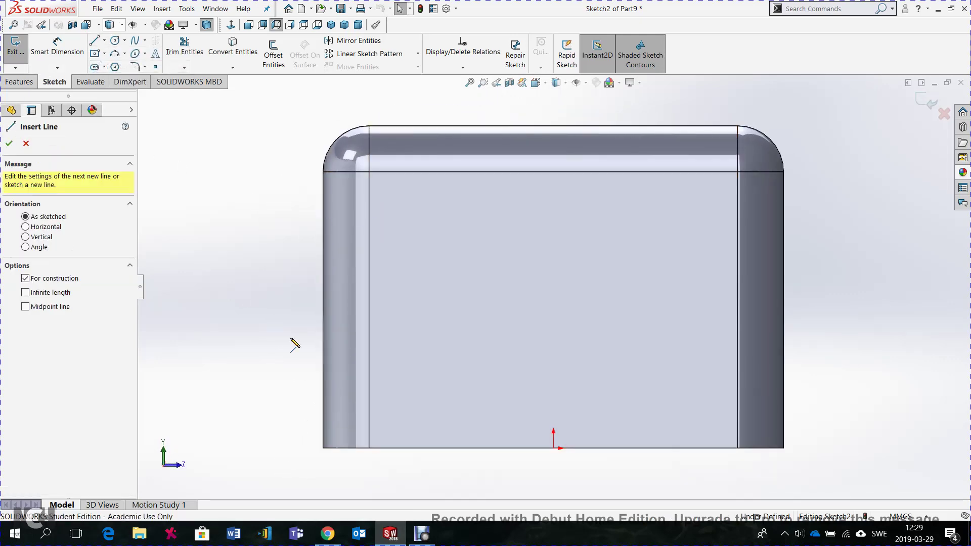
click(370, 389)
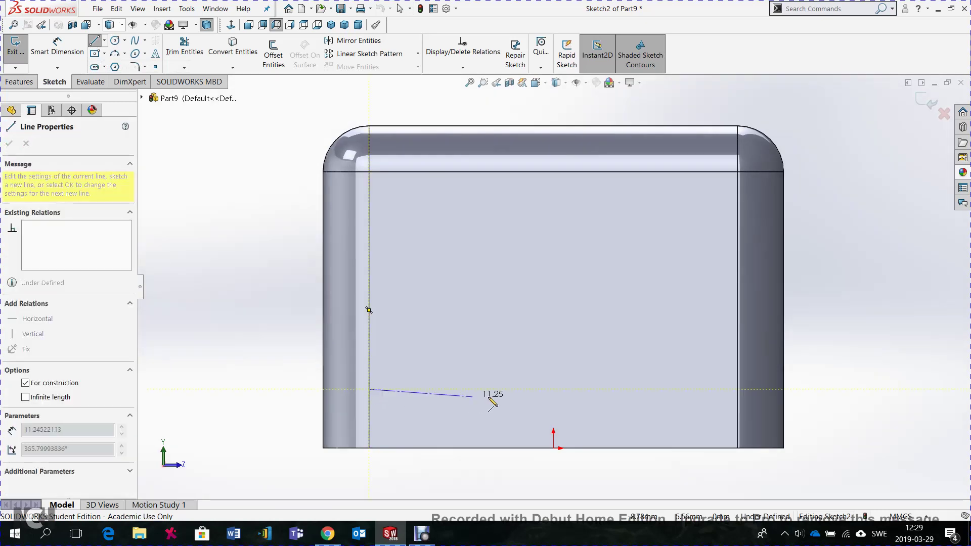
click(738, 389)
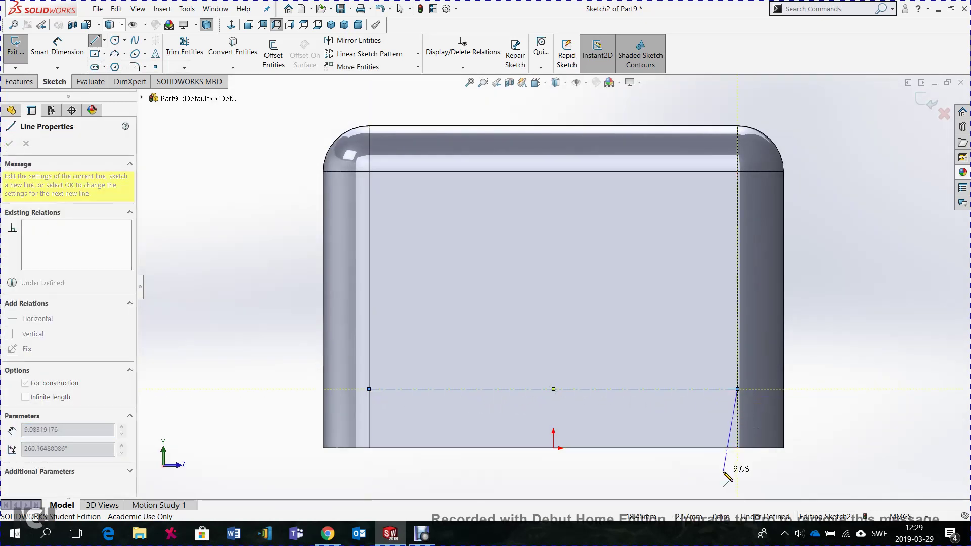
key(Escape)
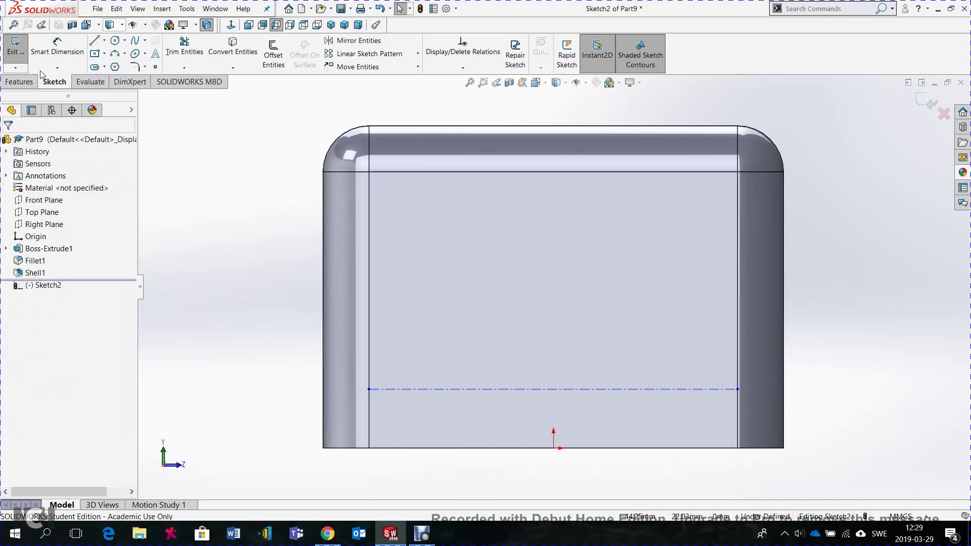
Draw two vertical centerlines running from the bottom edge to the top edge.
click(105, 44)
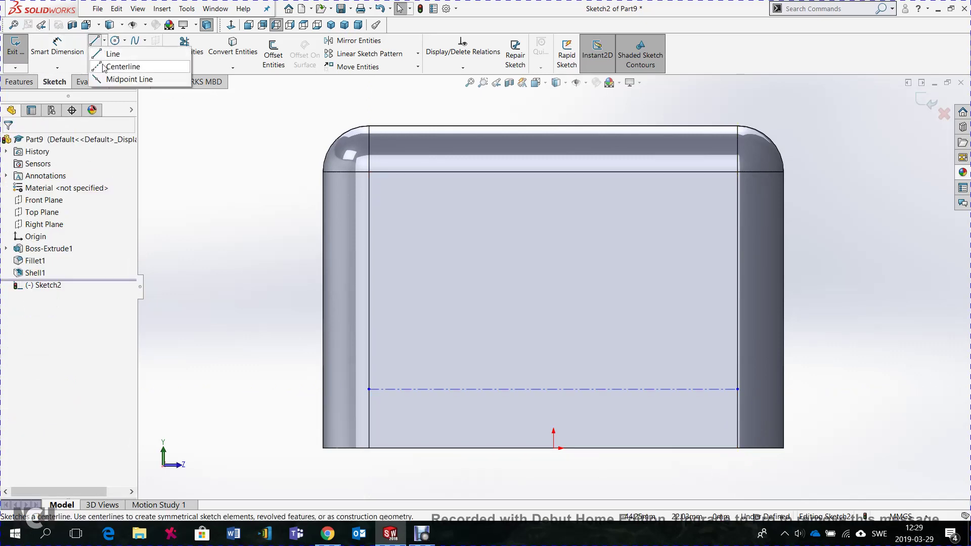
click(114, 63)
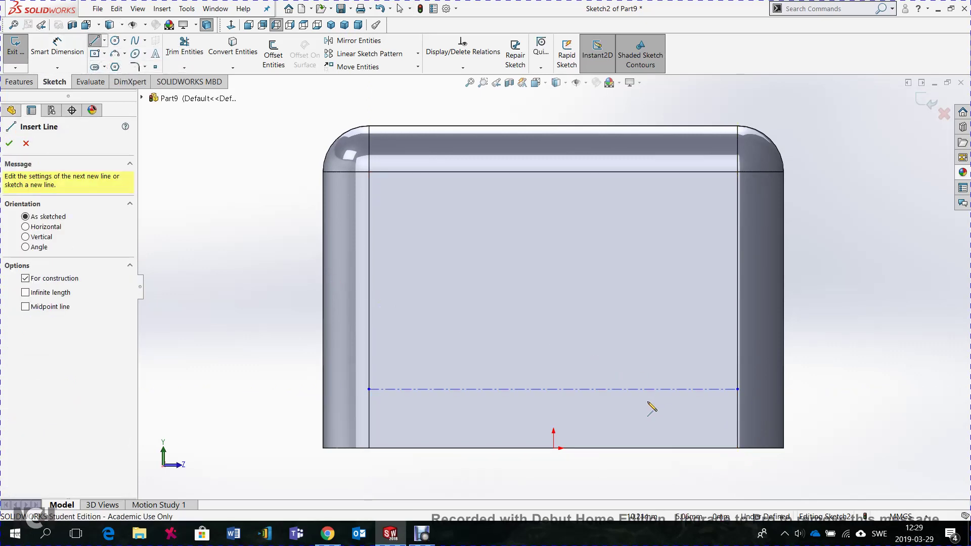
click(452, 448)
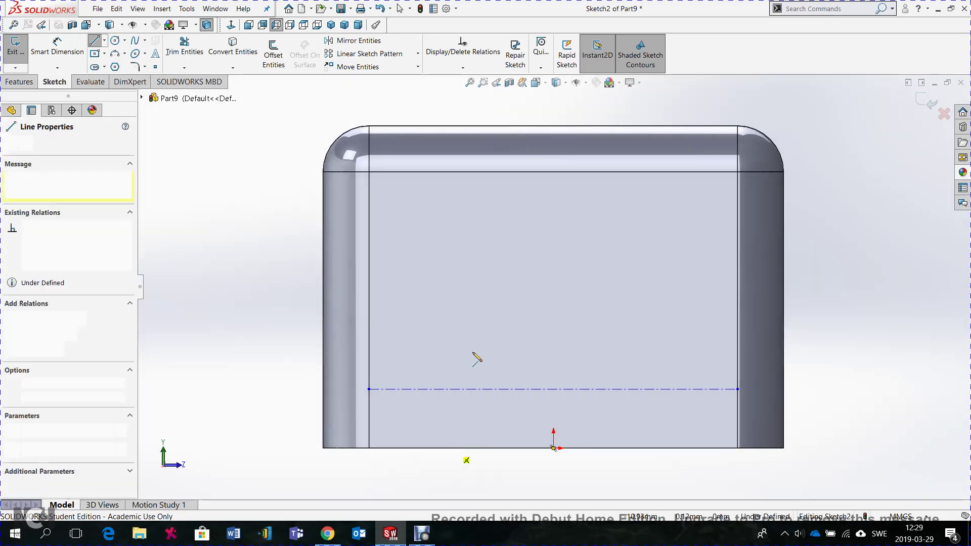
click(452, 172)
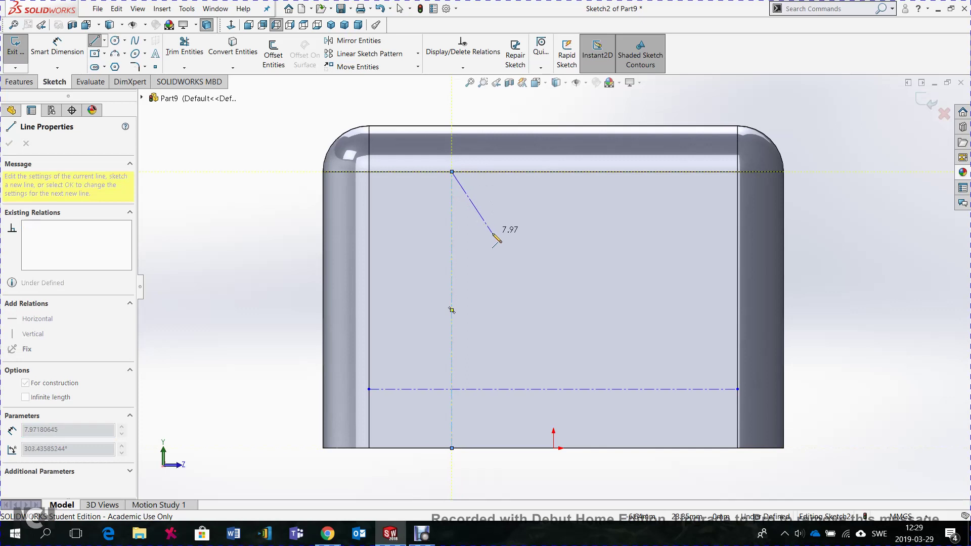
key(Escape)
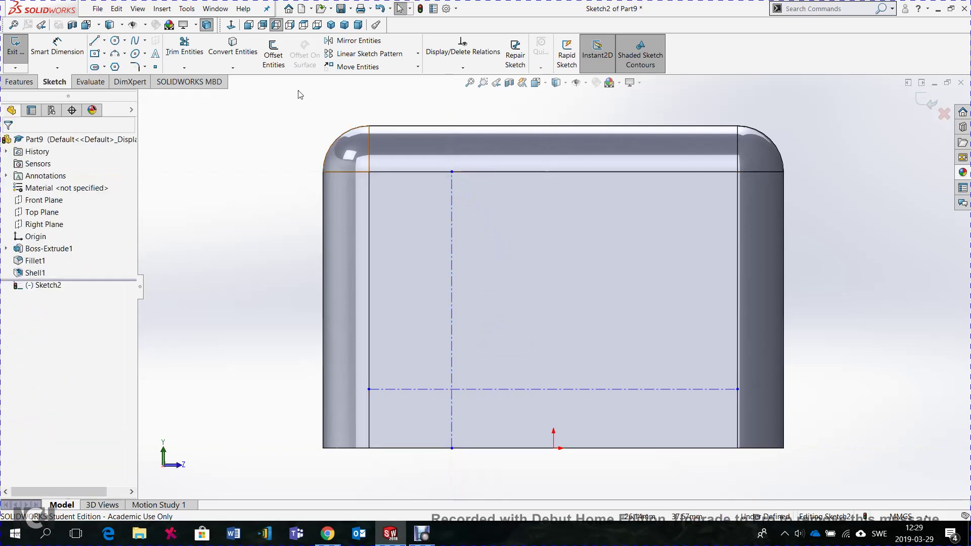
click(105, 43)
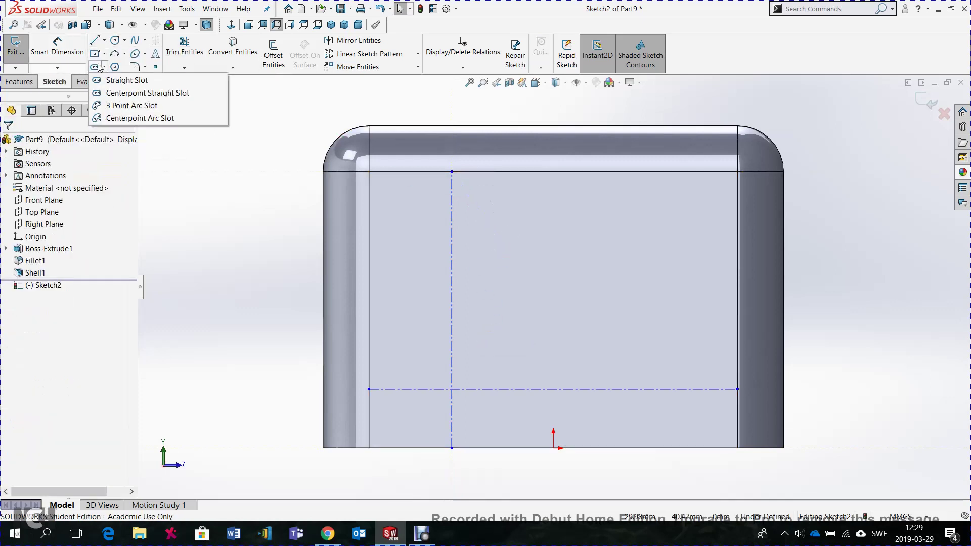
click(122, 66)
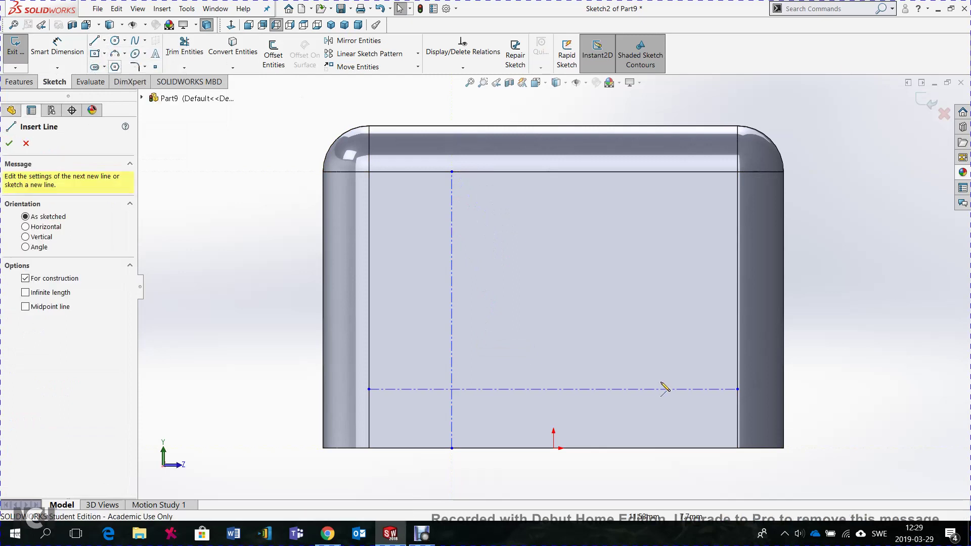
click(612, 448)
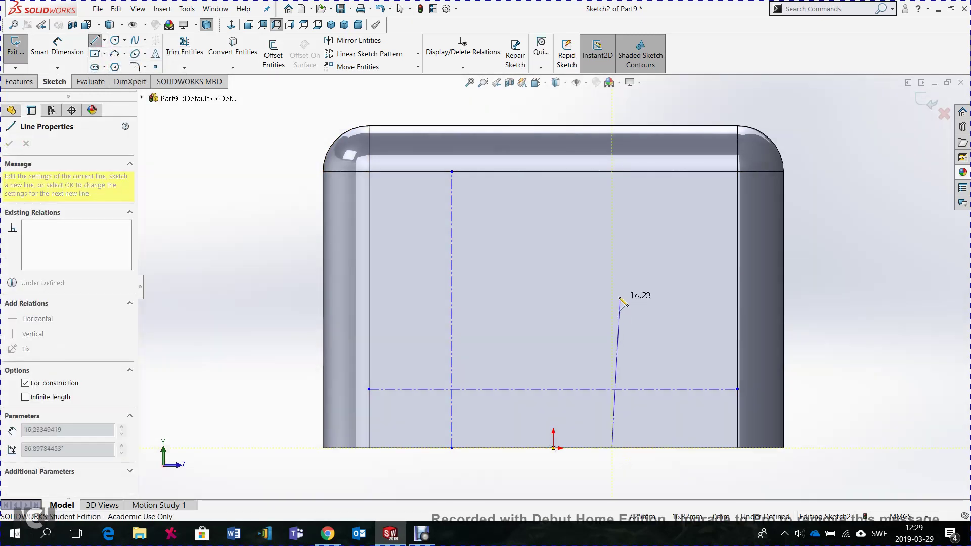
click(613, 172)
key(Escape)
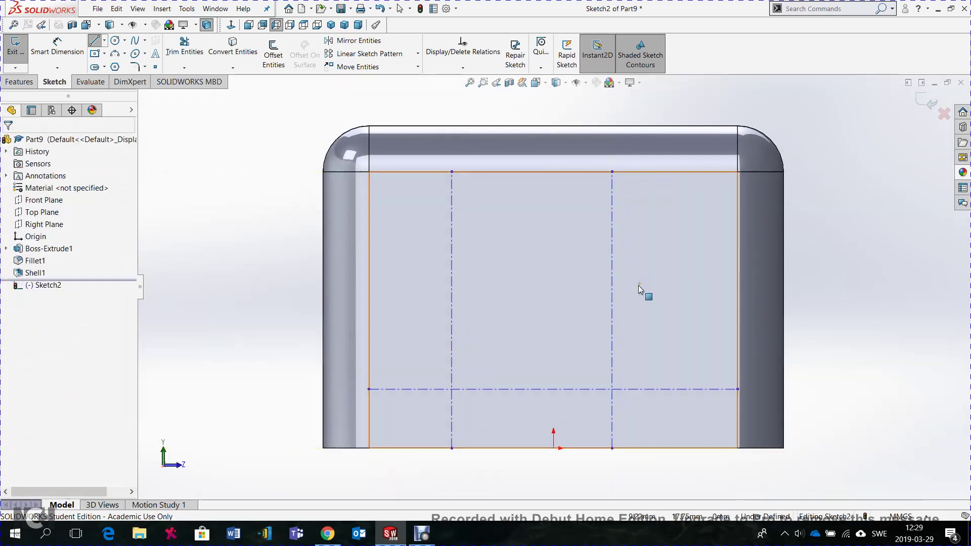
key(Escape)
click(57, 48)
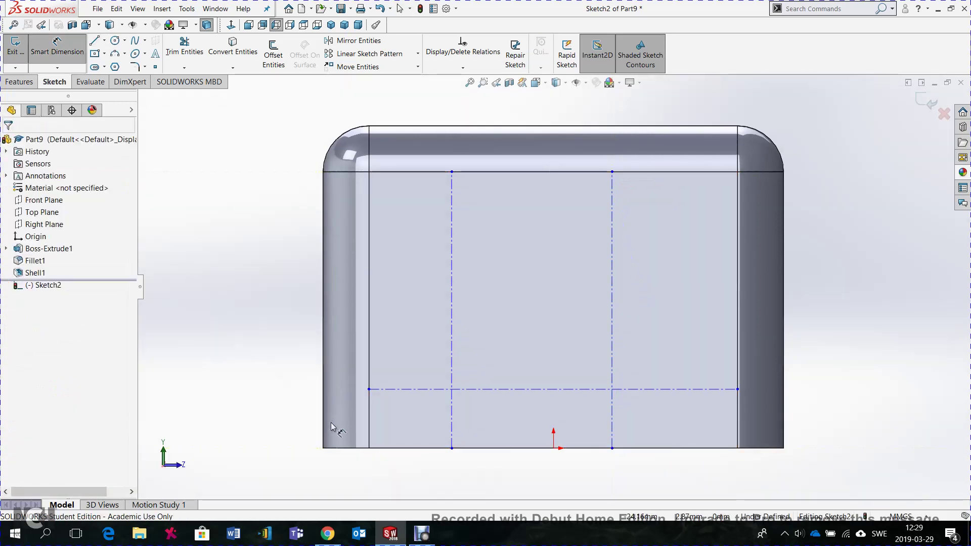
Place the vertical centerlines 15 mm from the left edge and 15 mm apart.
click(323, 327)
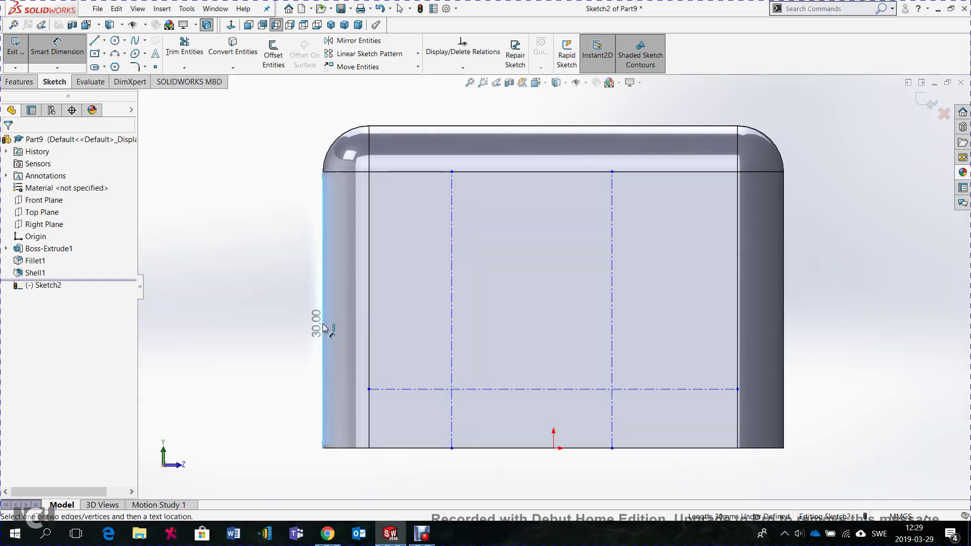
click(452, 342)
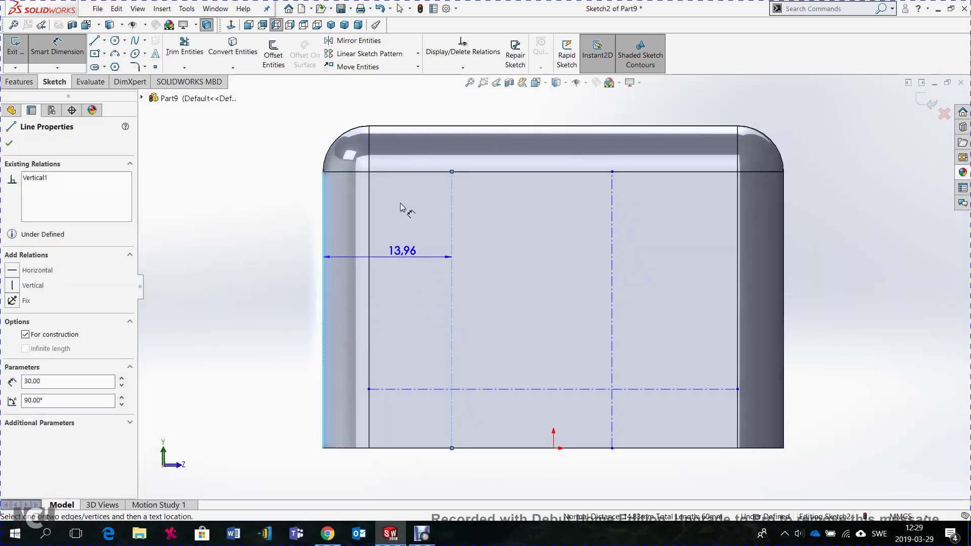
click(405, 112)
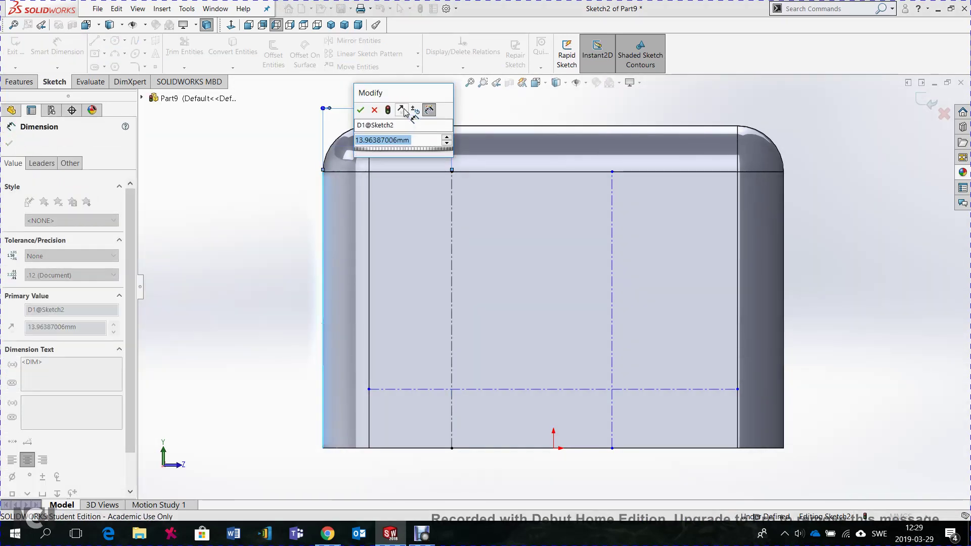
key(Return)
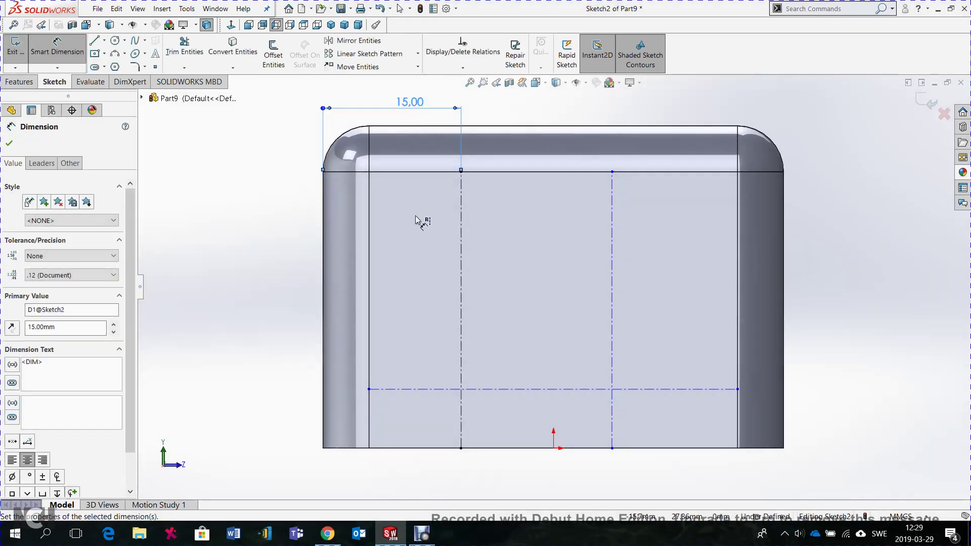
click(462, 289)
click(612, 289)
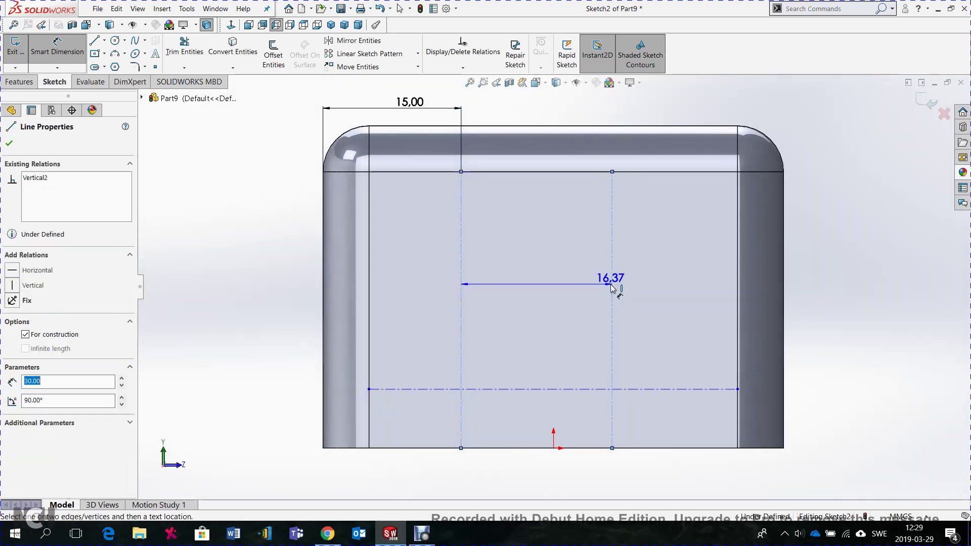
click(509, 114)
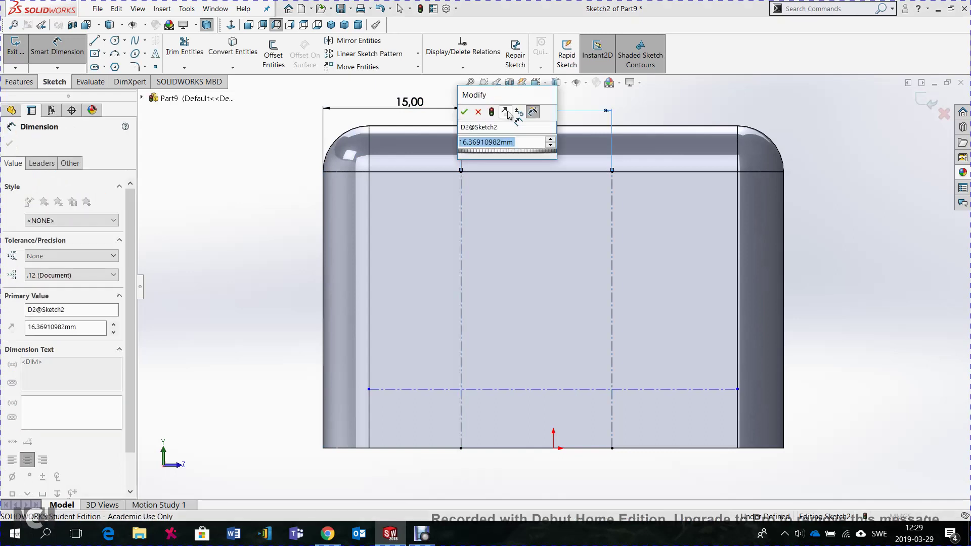
text(15)
key(Return)
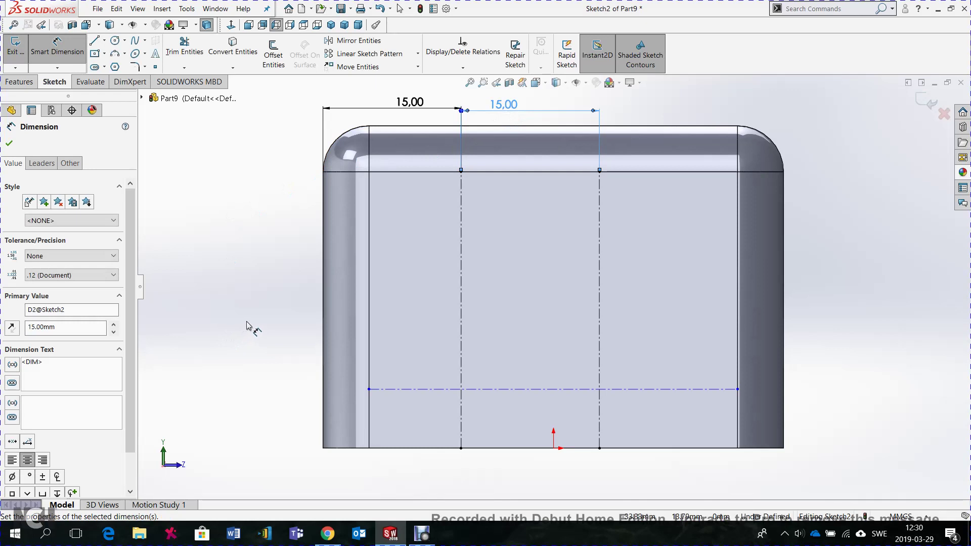
click(114, 41)
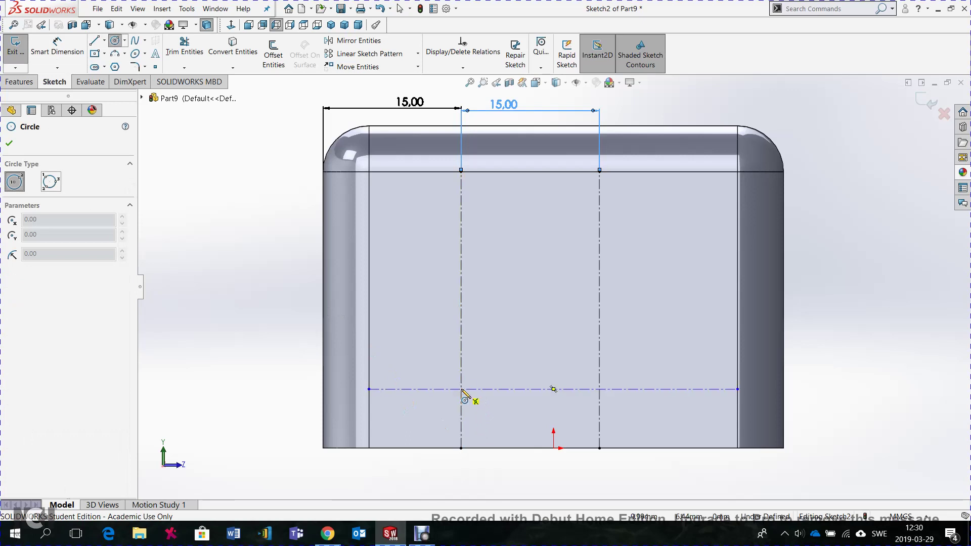
Draw a 3 mm diameter circle at the left centerline intersection.
click(461, 389)
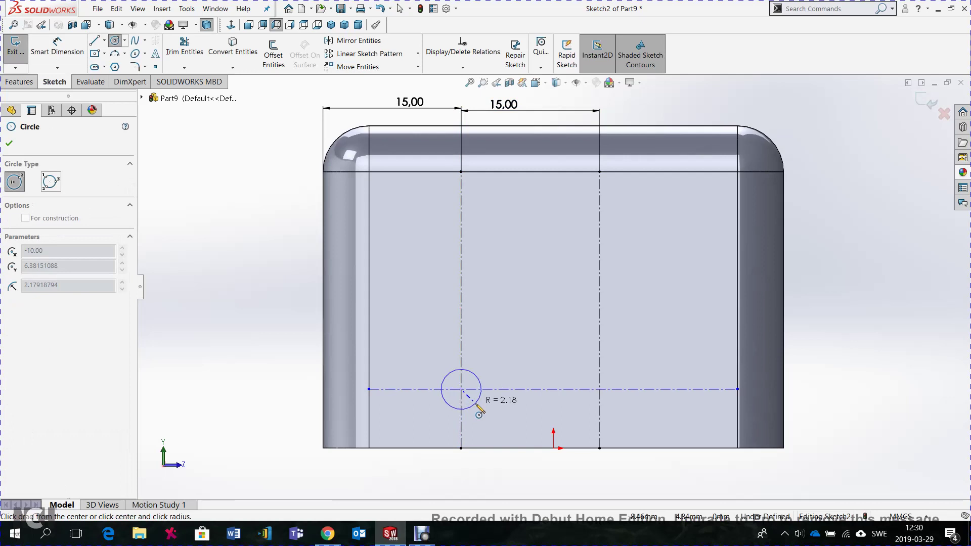
click(476, 404)
click(116, 41)
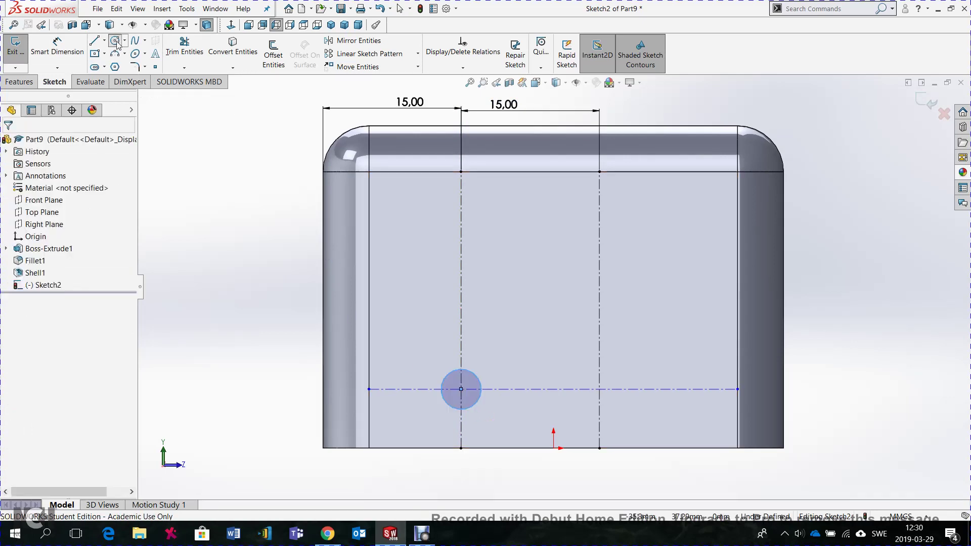
click(57, 46)
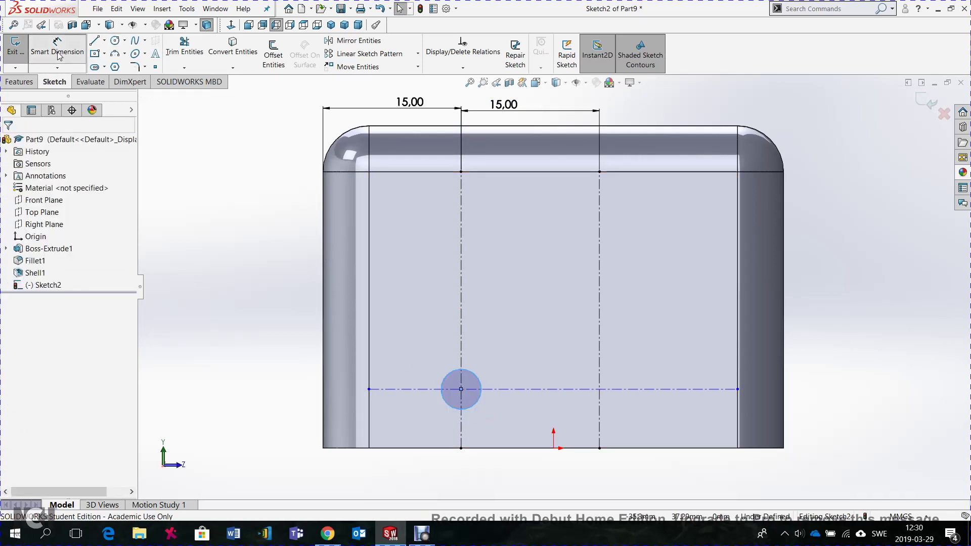
click(478, 413)
click(495, 417)
text(3.00mm)
key(Return)
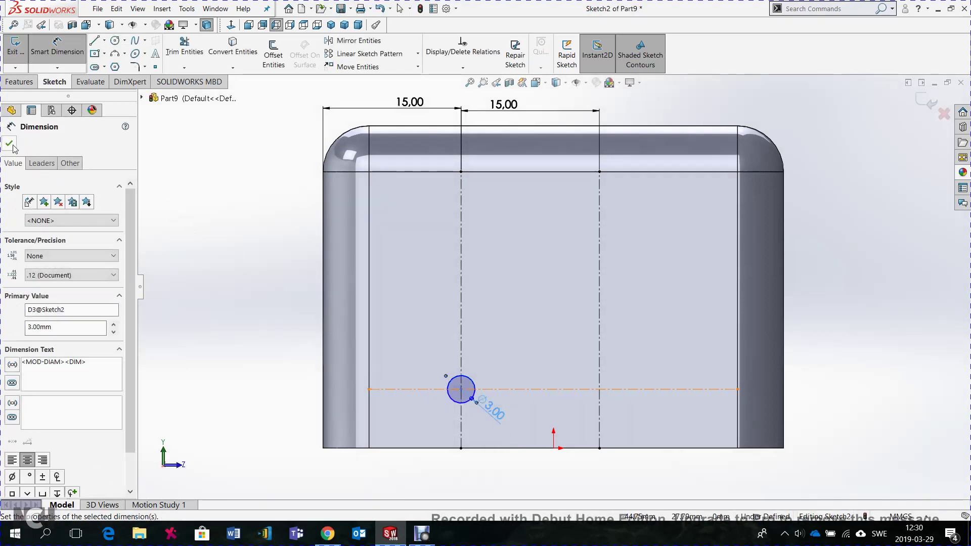
click(11, 145)
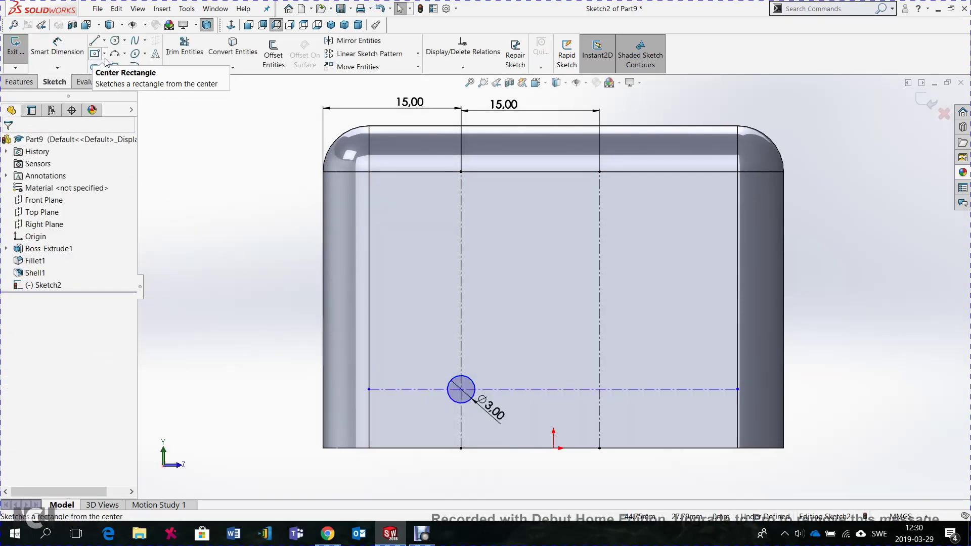
Draw a corner rectangle starting at the right centerline intersection.
click(105, 53)
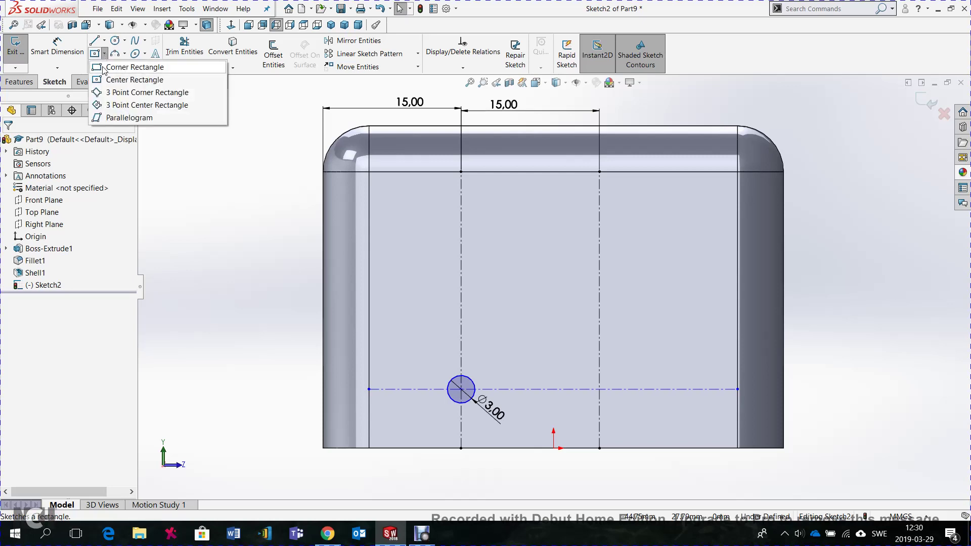
click(104, 68)
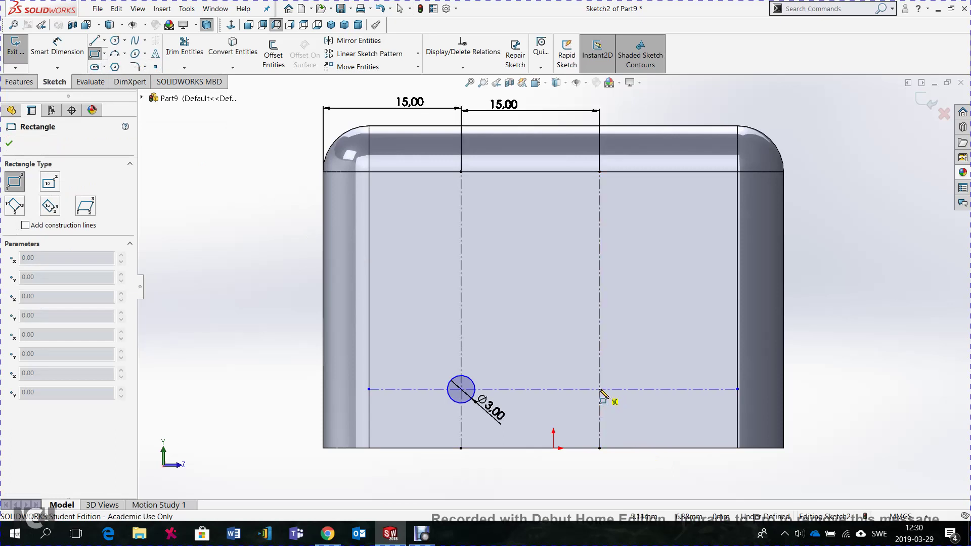
click(600, 390)
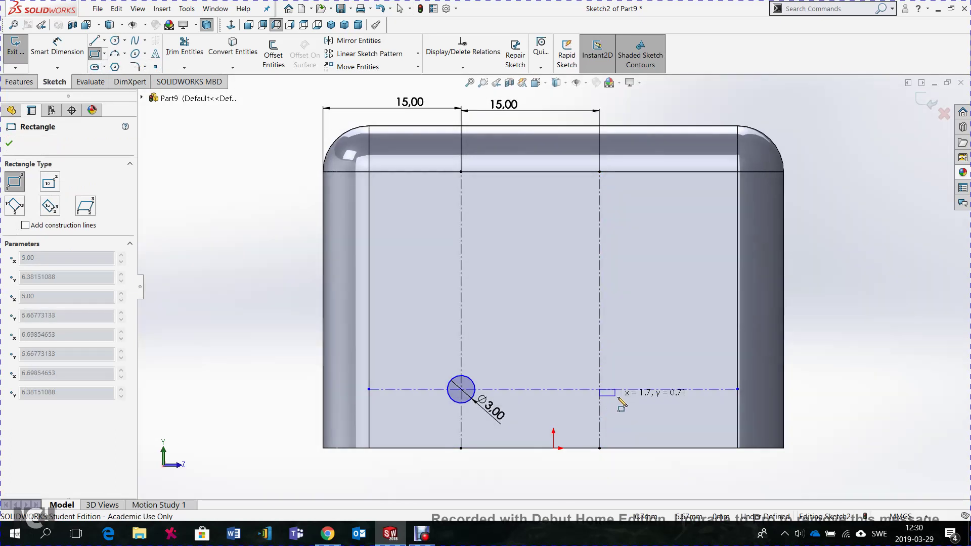
click(661, 403)
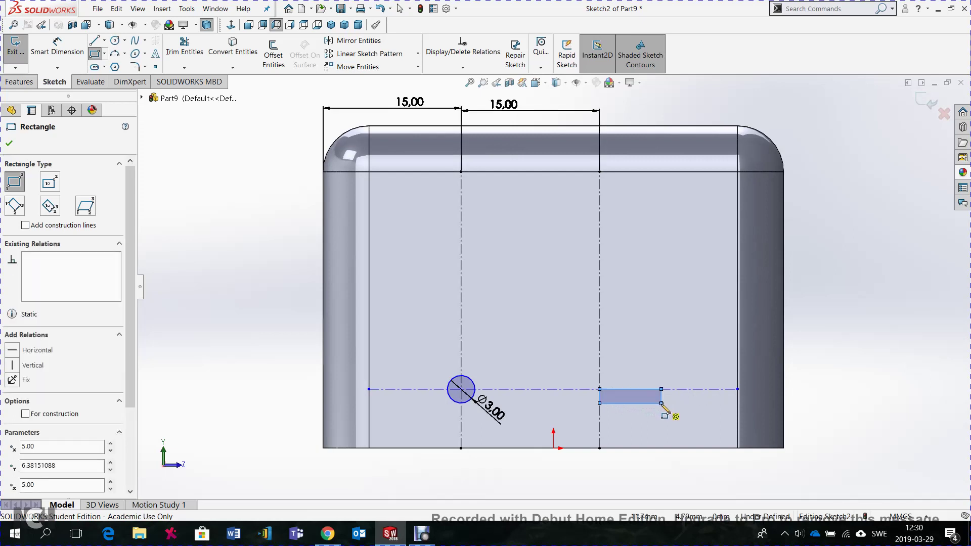
key(Escape)
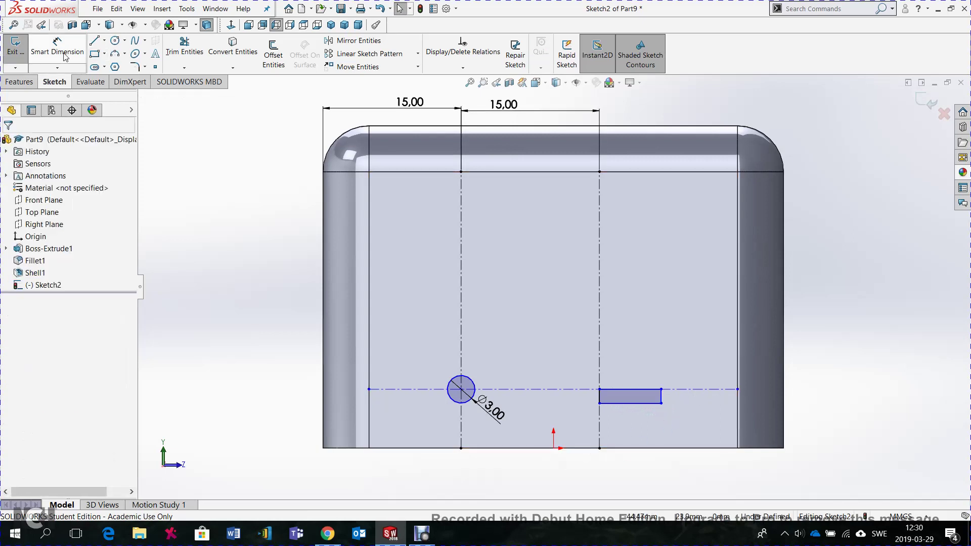
Dimension the rectangle to 8 mm wide and 2 mm high.
click(57, 50)
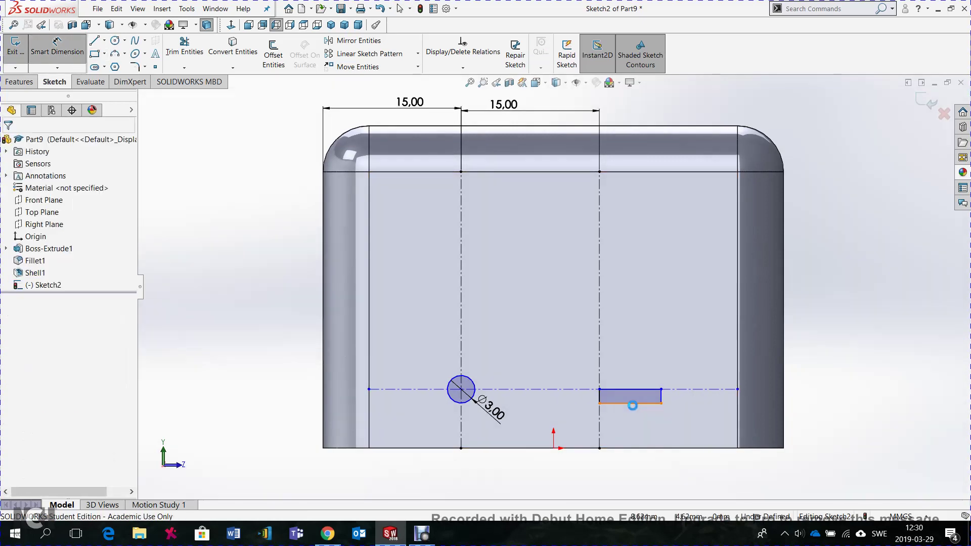
click(645, 404)
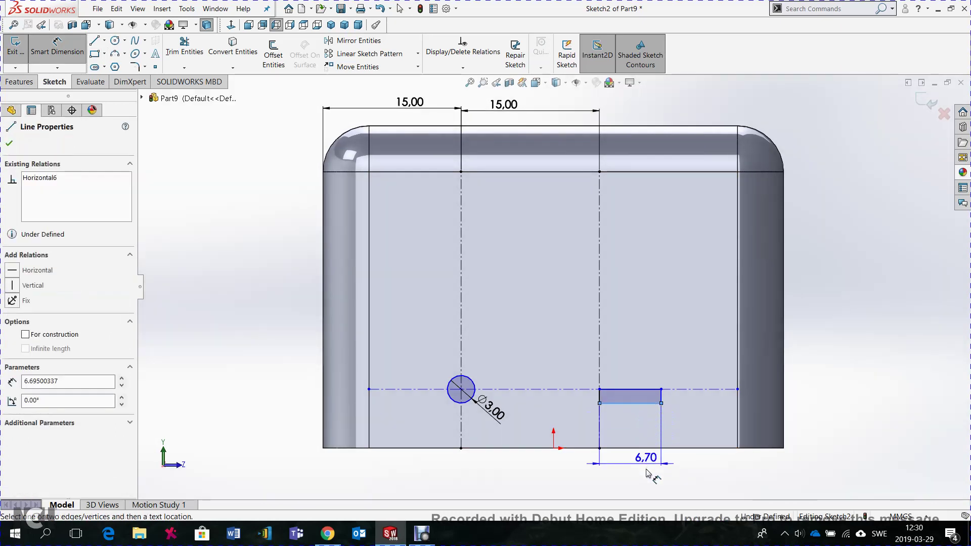
click(672, 474)
text(8)
key(Return)
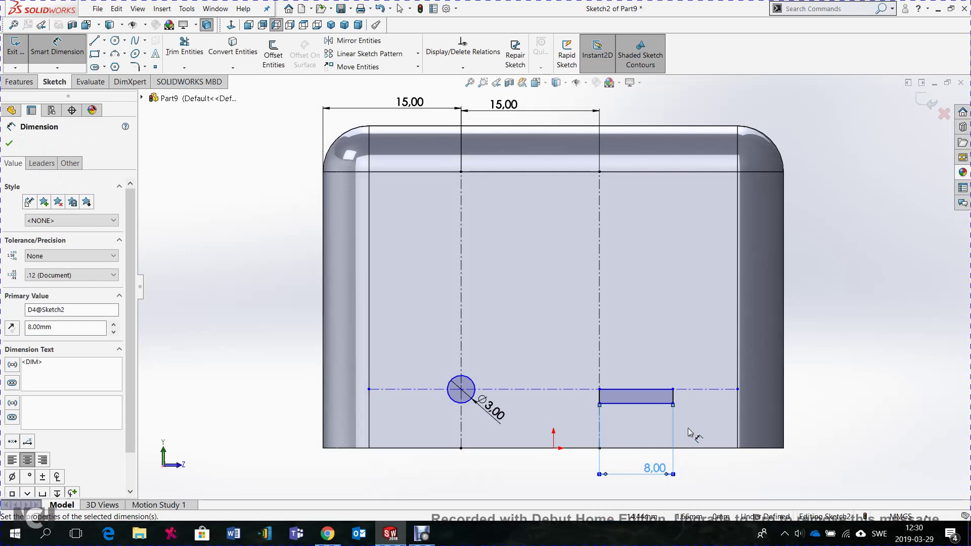
click(676, 397)
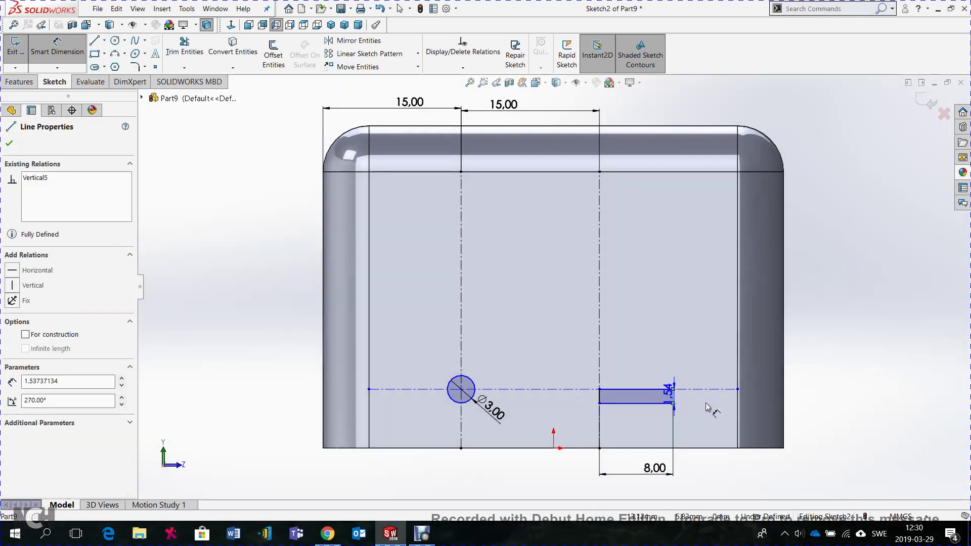
click(706, 411)
text(2)
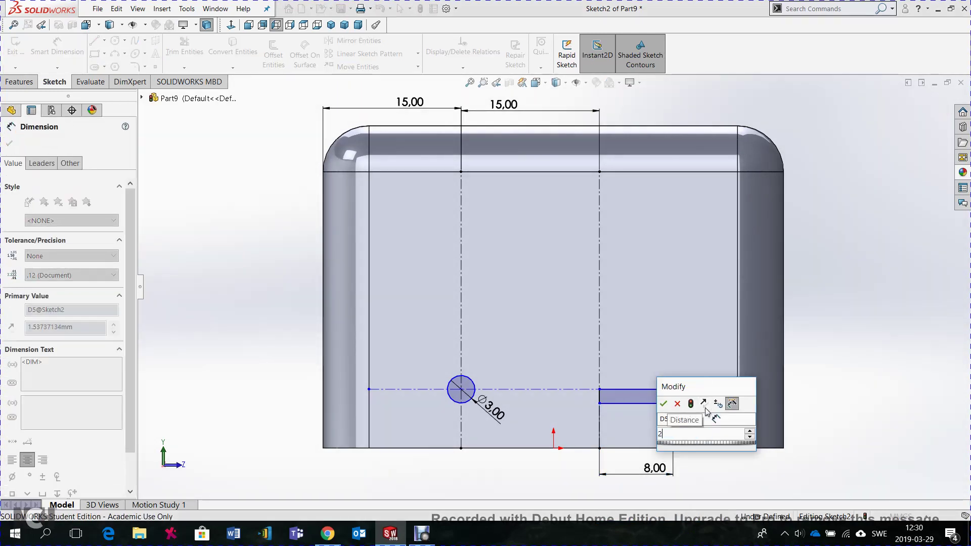
key(Return)
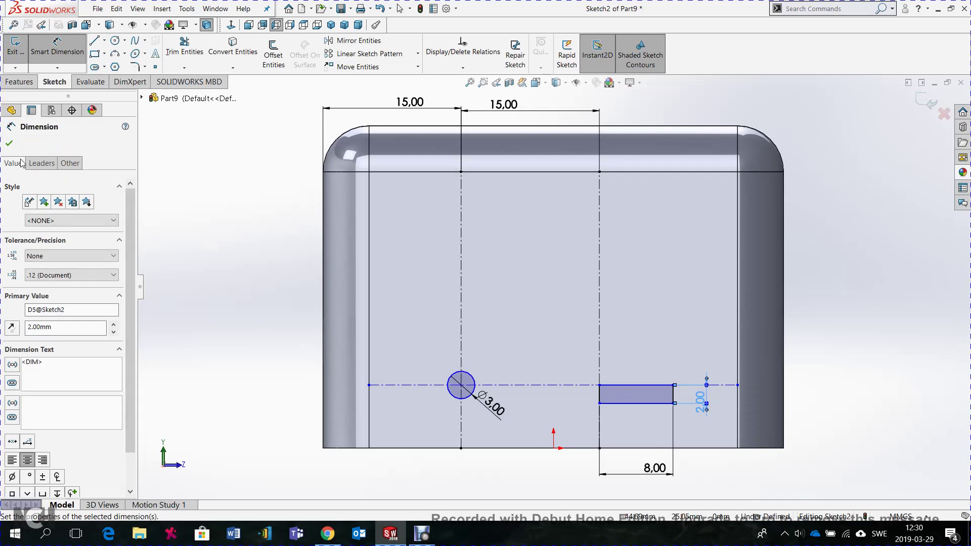
click(10, 144)
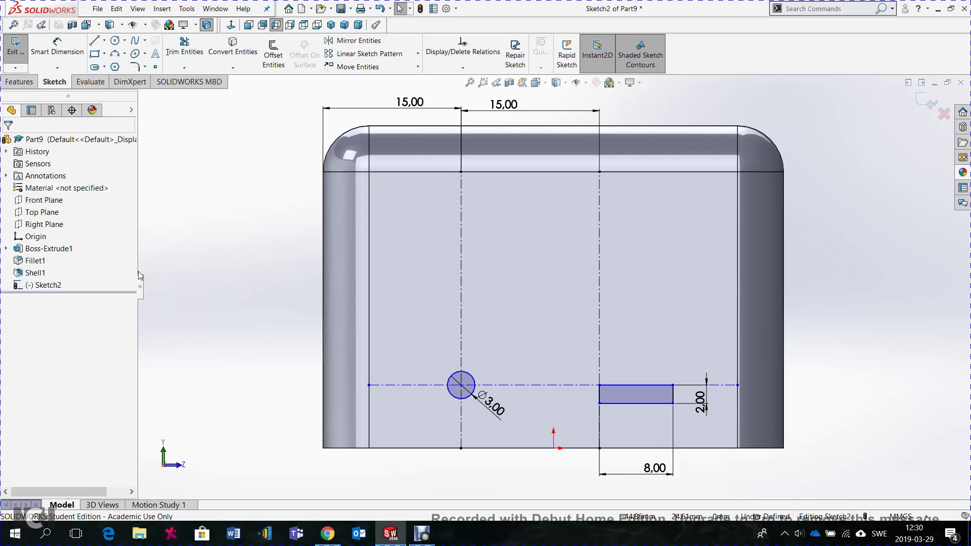
Exit the sketch and extrude-cut the circle and slot 3 mm deep into the front face.
click(16, 50)
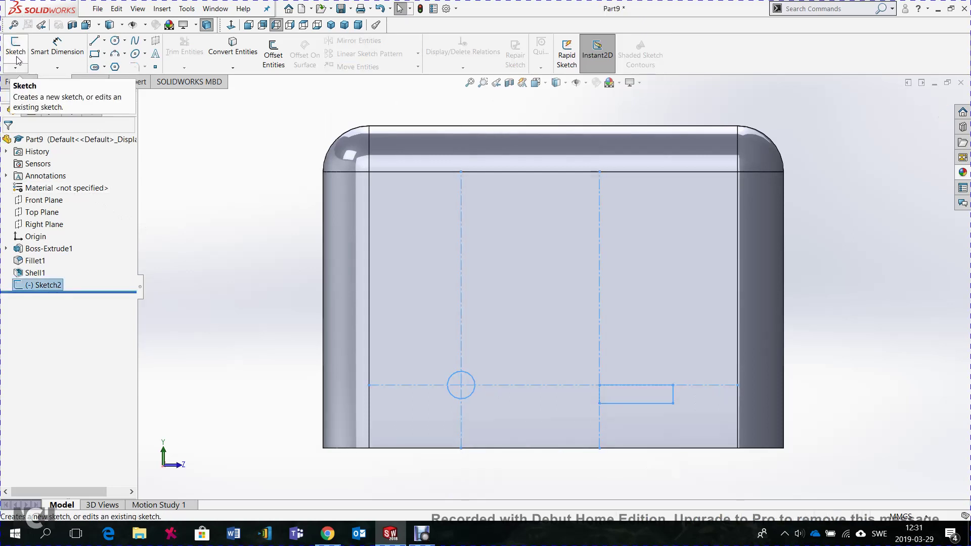
click(10, 83)
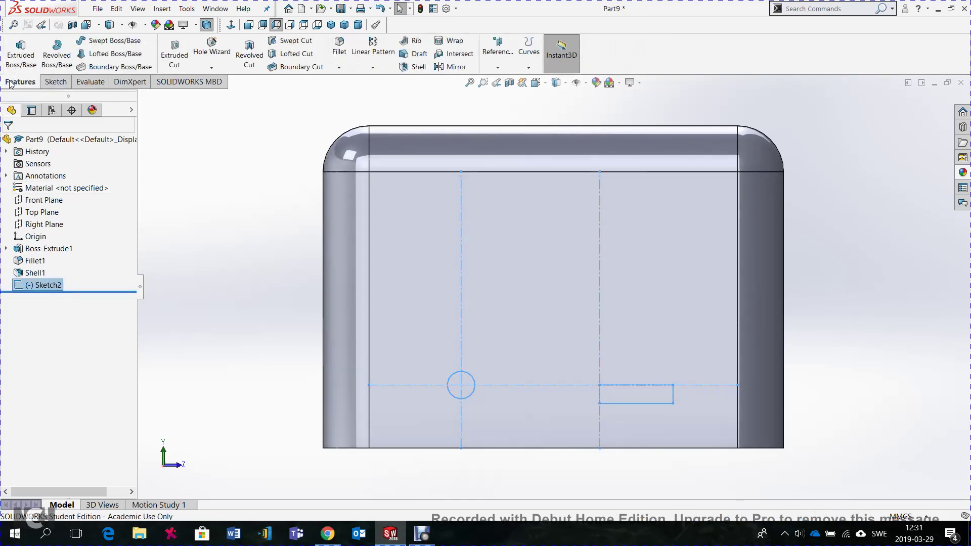
click(174, 50)
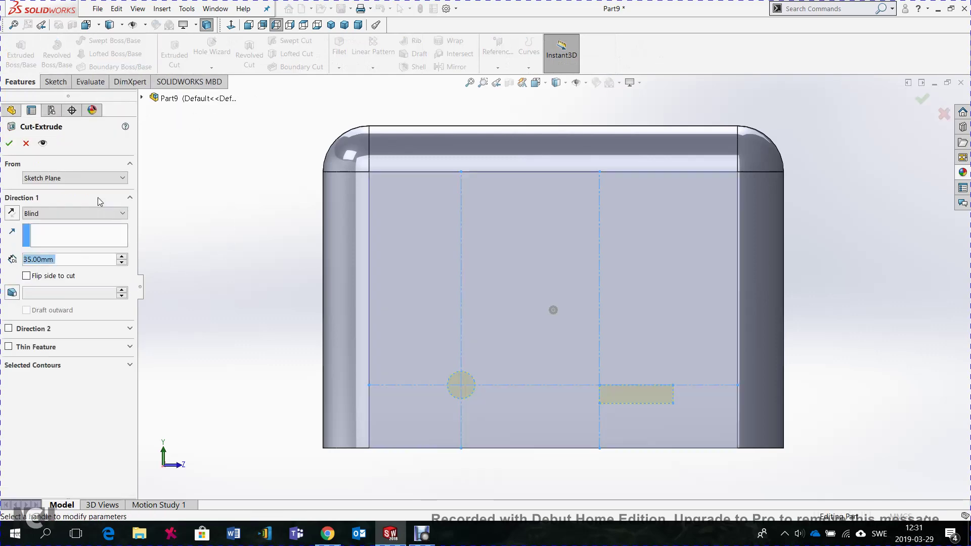
middle_drag(223, 277, 151, 288)
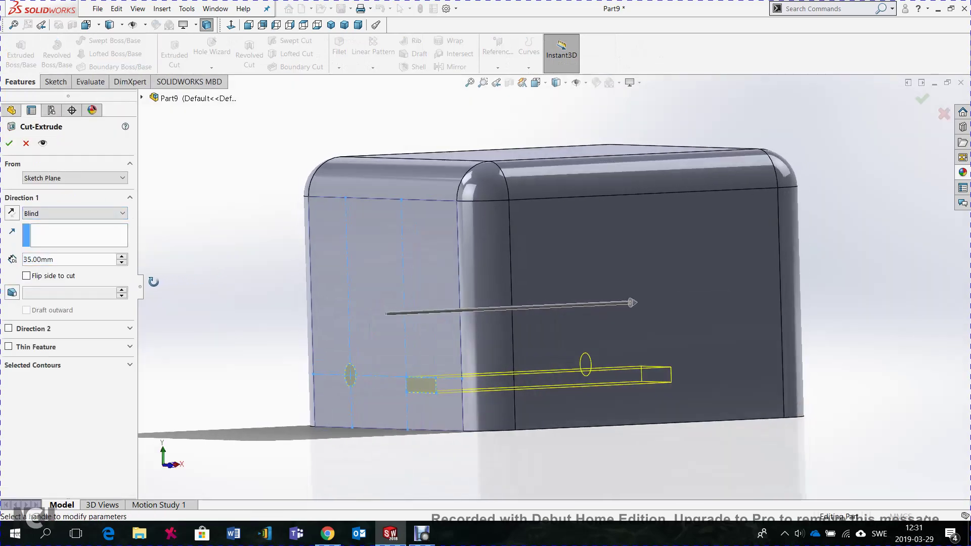
double_click(65, 259)
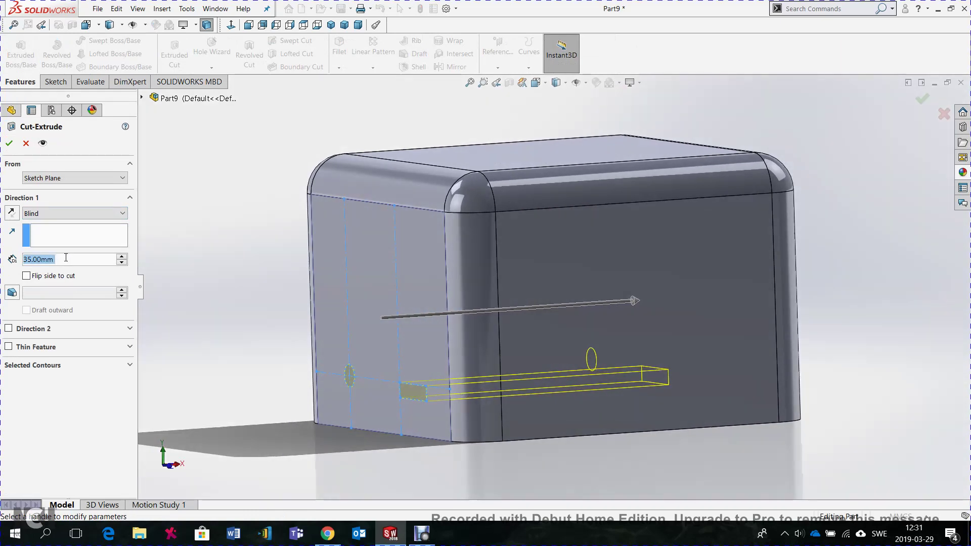
text(3)
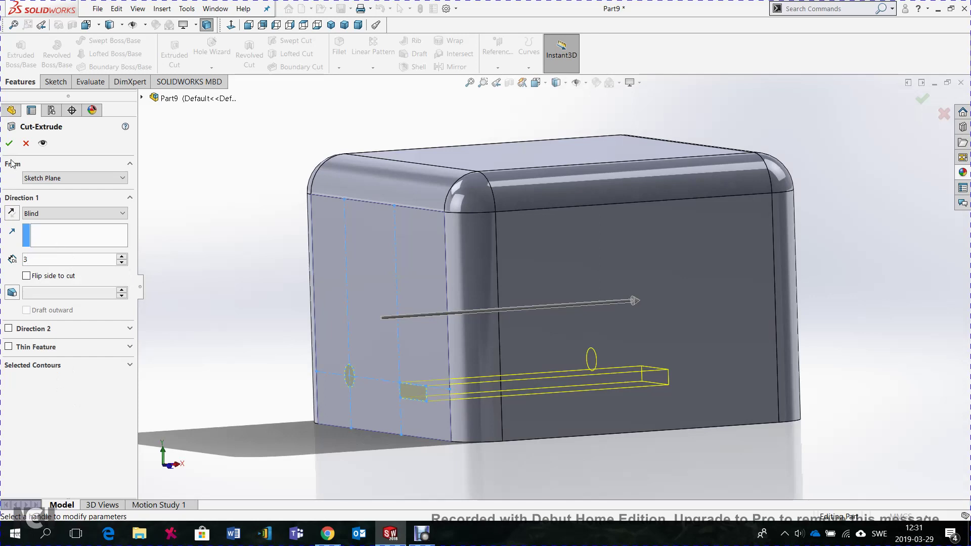
key(Return)
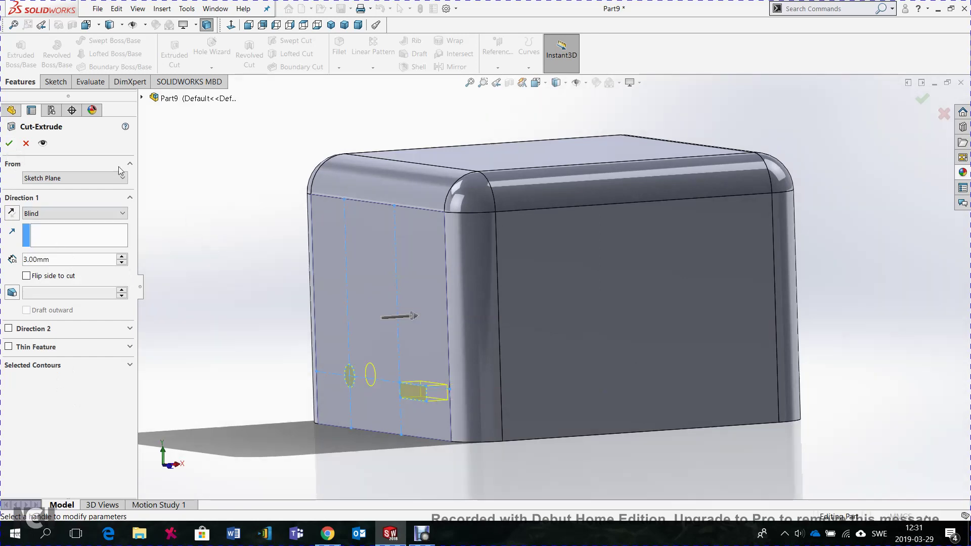
click(9, 144)
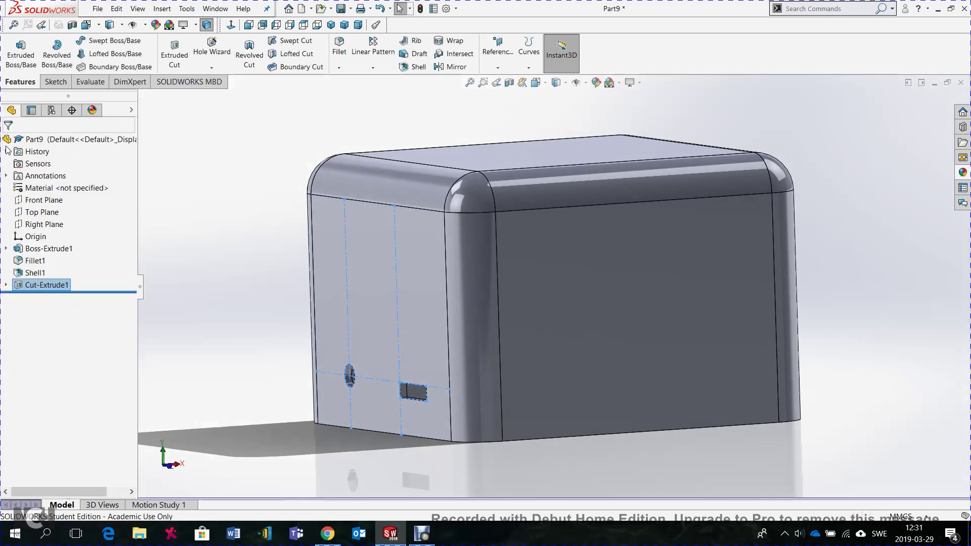
mouse_move(274, 434)
middle_down()
mouse_move(207, 273)
mouse_move(372, 483)
middle_up()
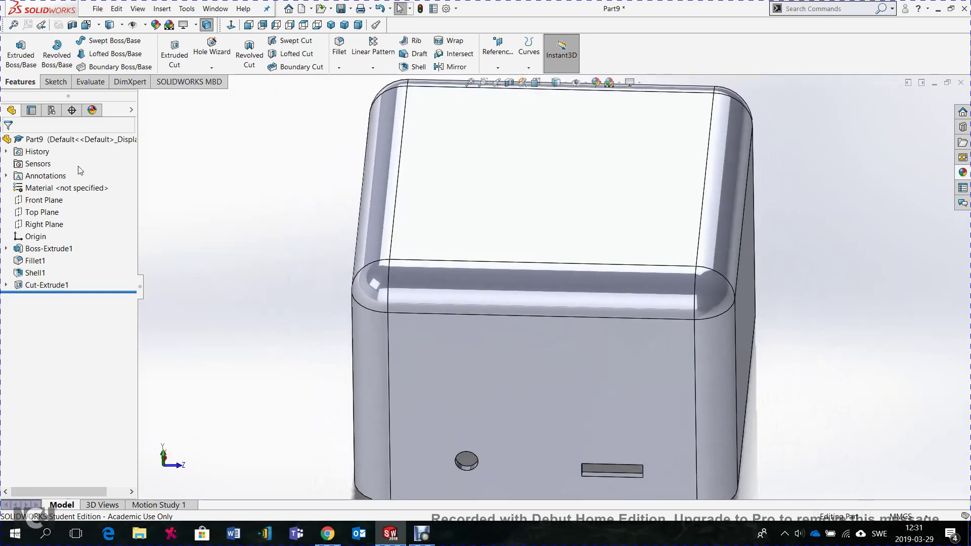
Start a new sketch on the box's top face and view it Normal To.
click(56, 81)
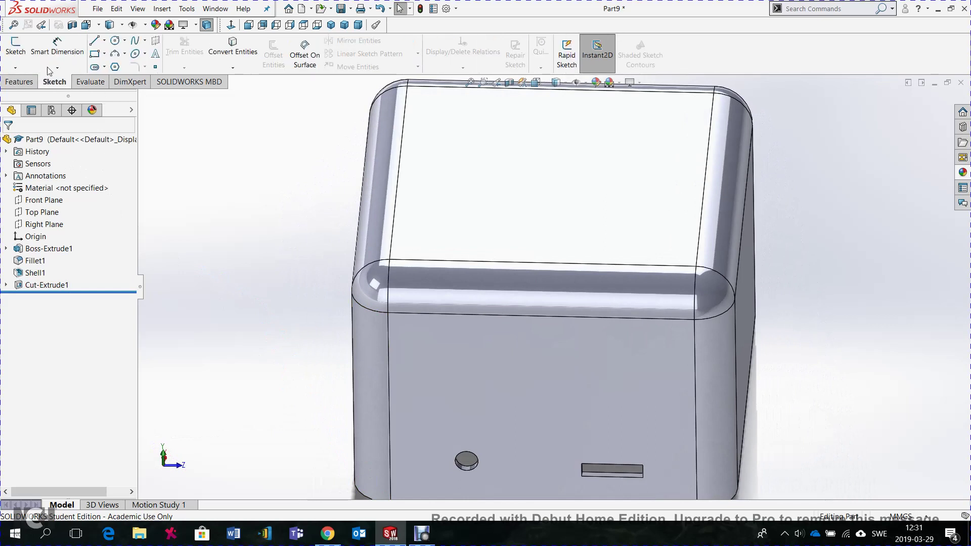
click(15, 50)
click(554, 193)
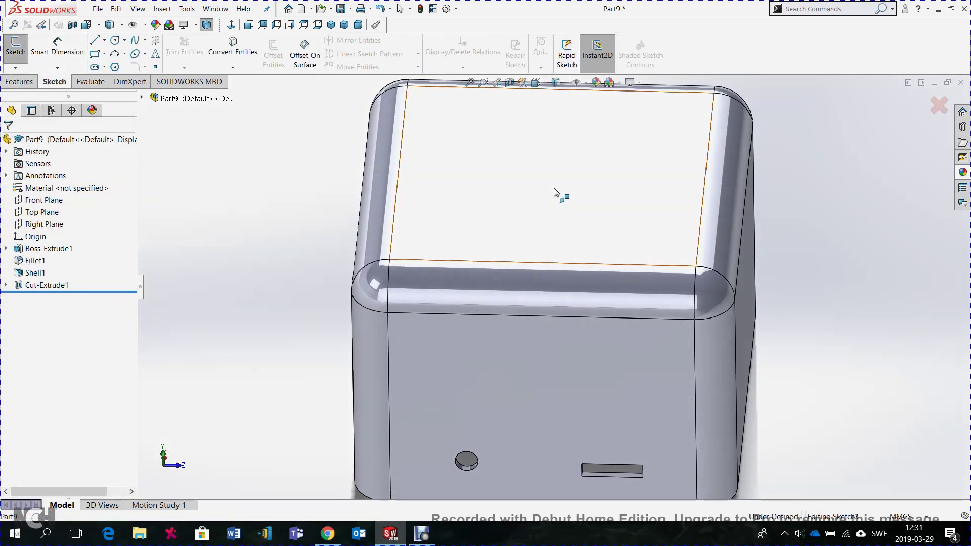
scroll(571, 147, up, 3)
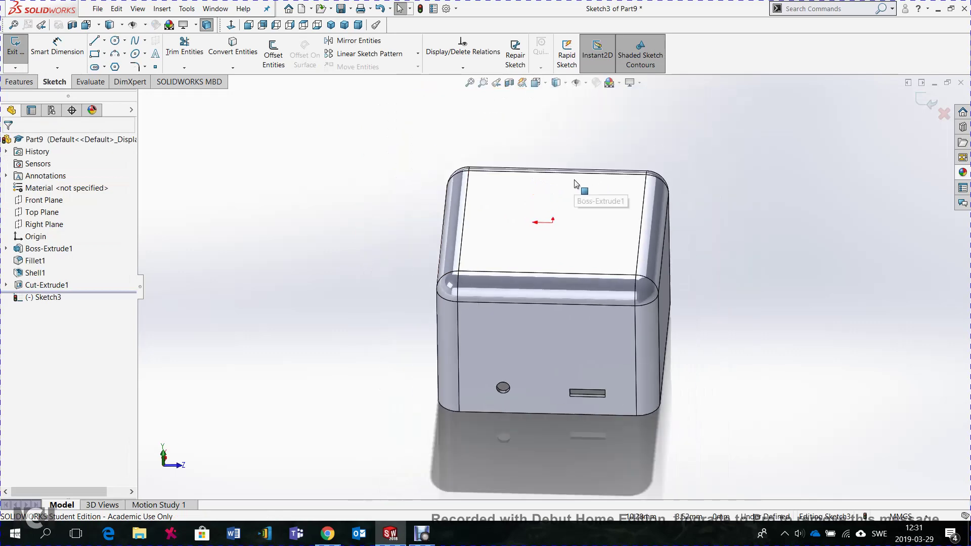
scroll(580, 188, up, 1)
scroll(708, 223, down, 1)
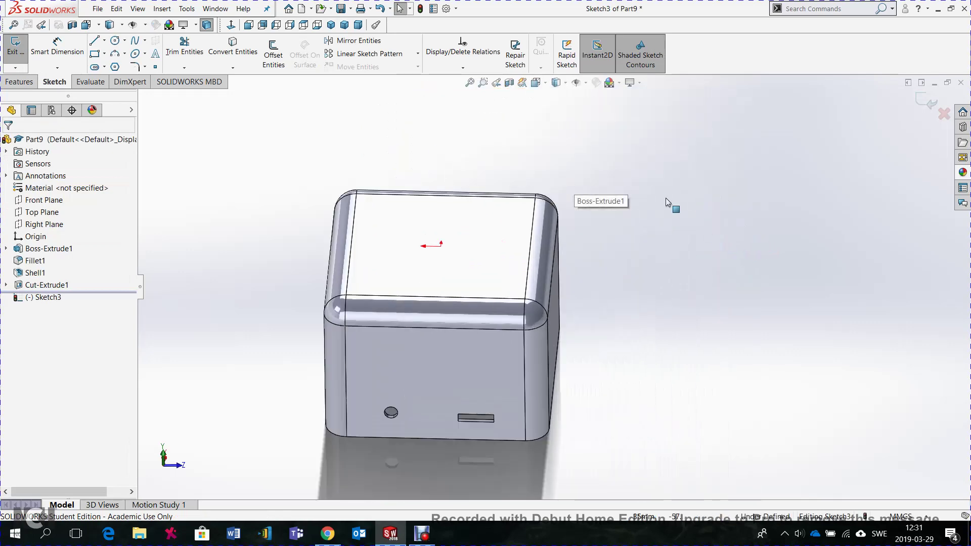
click(544, 83)
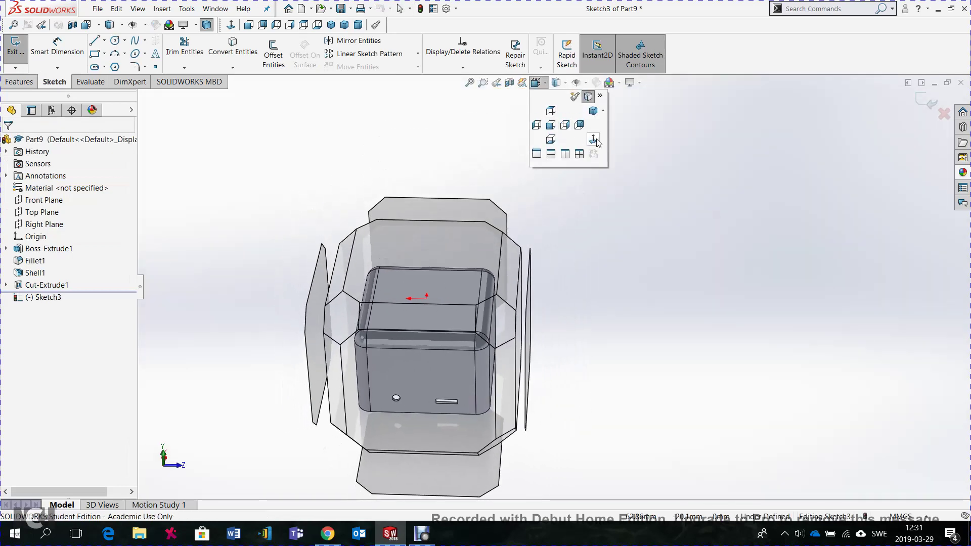
click(594, 139)
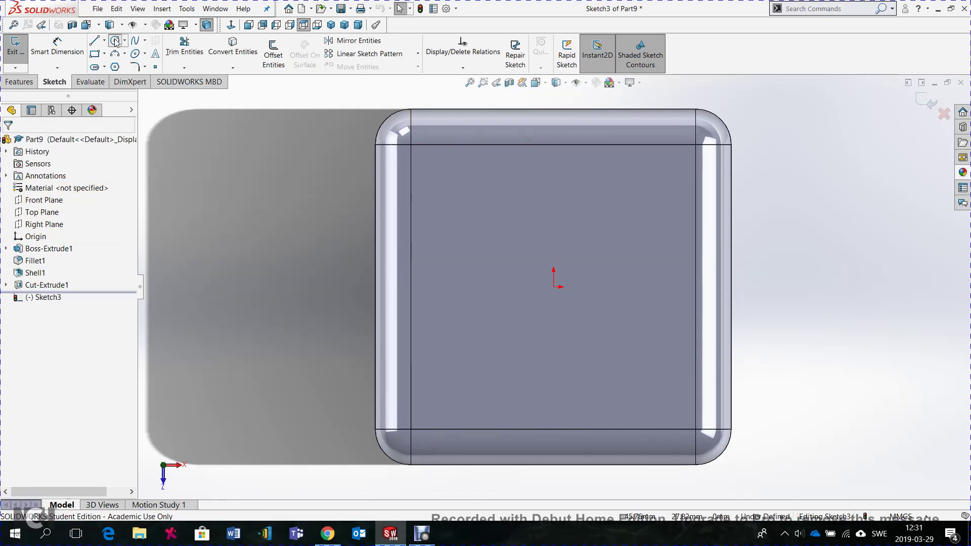
Draw a circle centred on the origin, dimension it to 40 mm diameter, and exit the sketch.
click(116, 40)
click(553, 288)
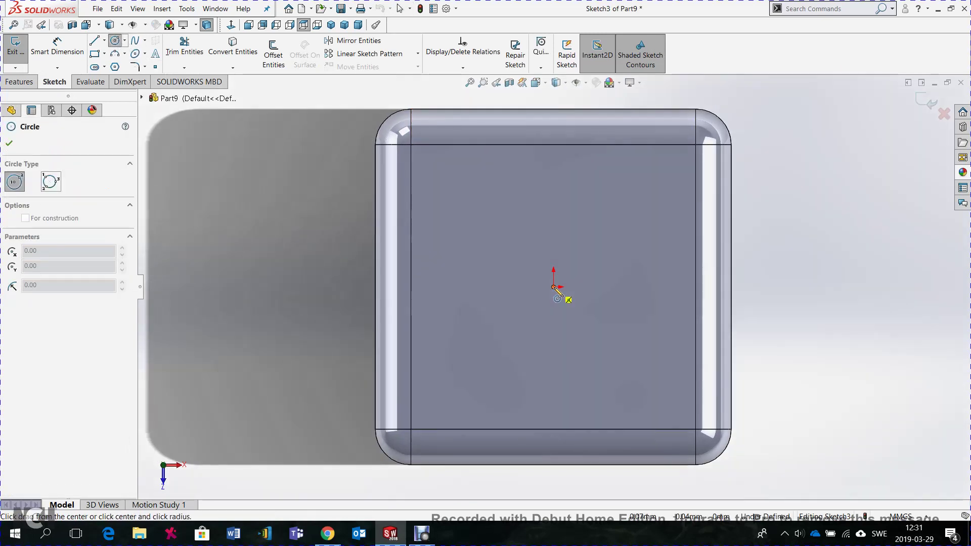
click(655, 377)
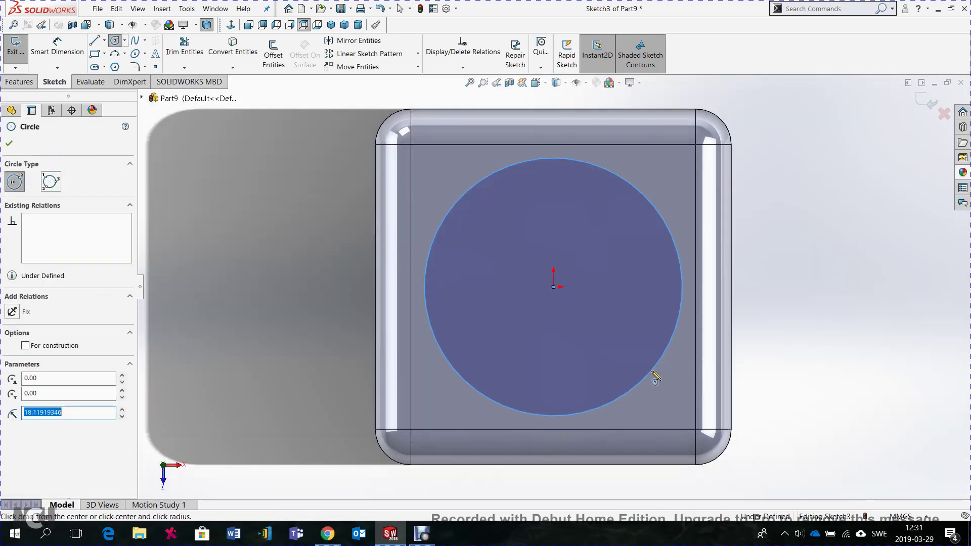
click(9, 144)
click(58, 51)
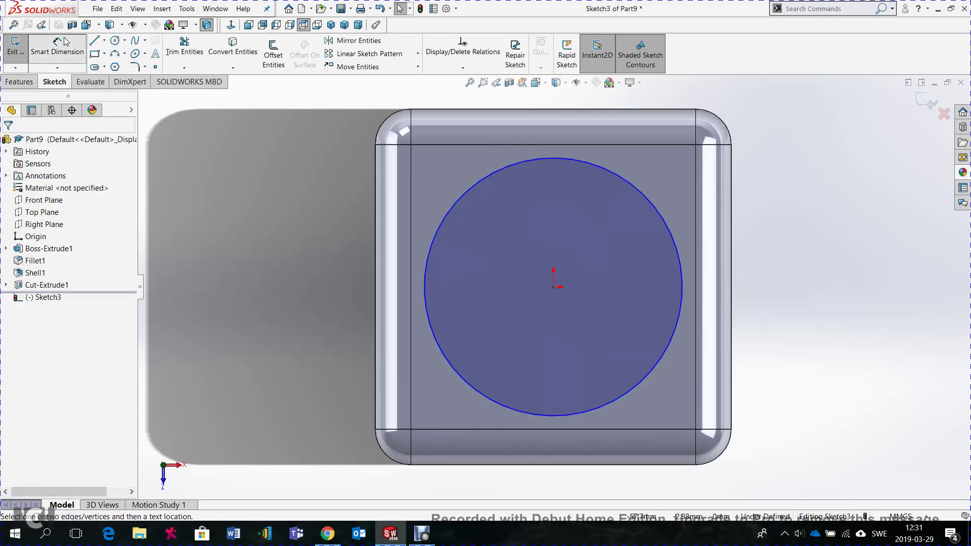
click(427, 311)
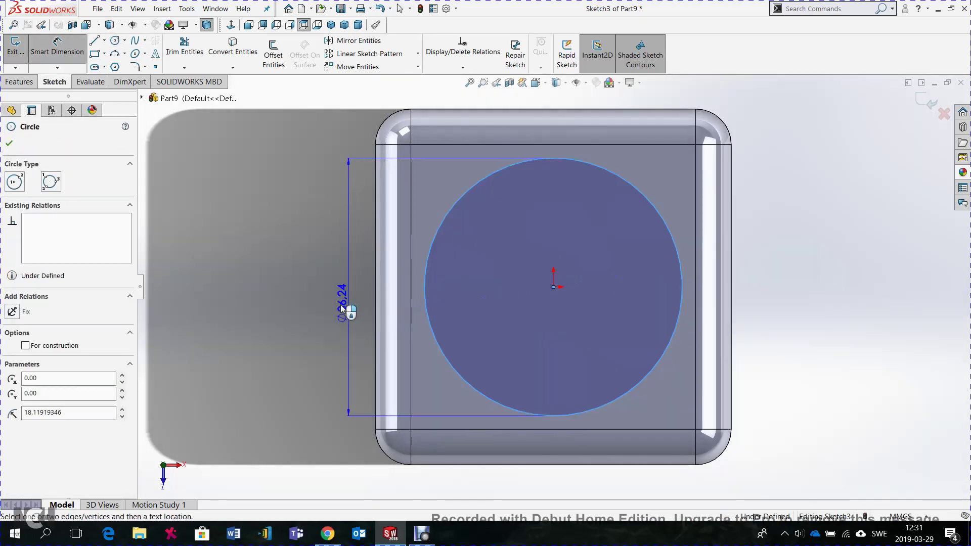
click(351, 296)
text(40)
key(Return)
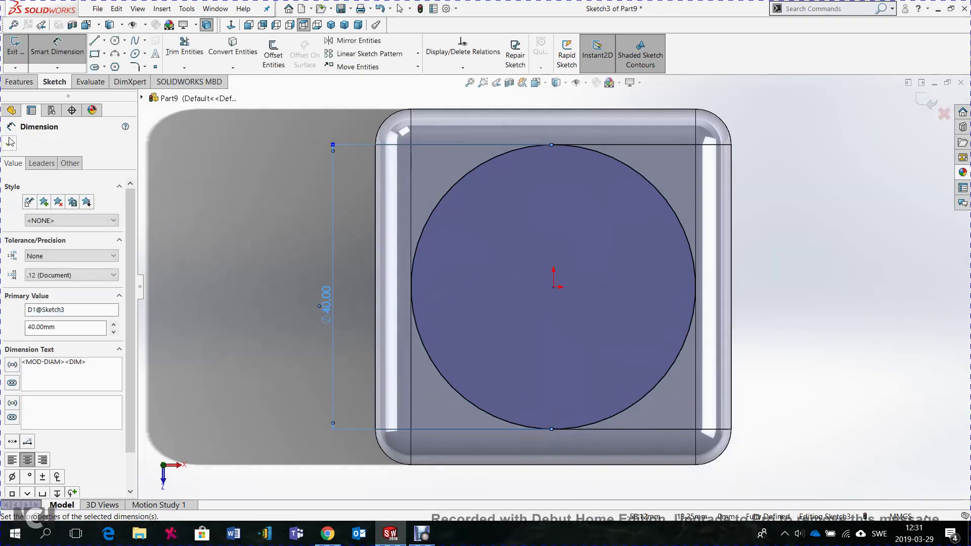
key(Escape)
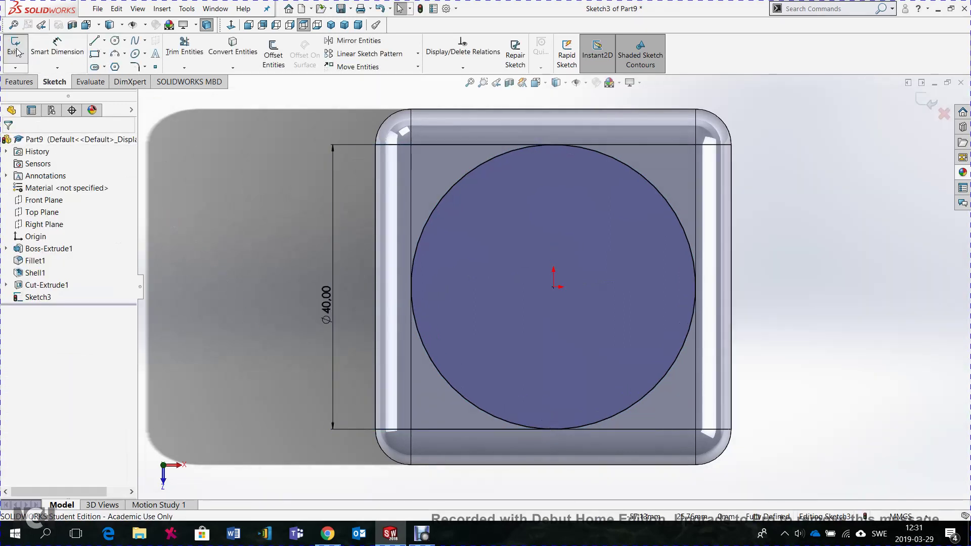
click(15, 47)
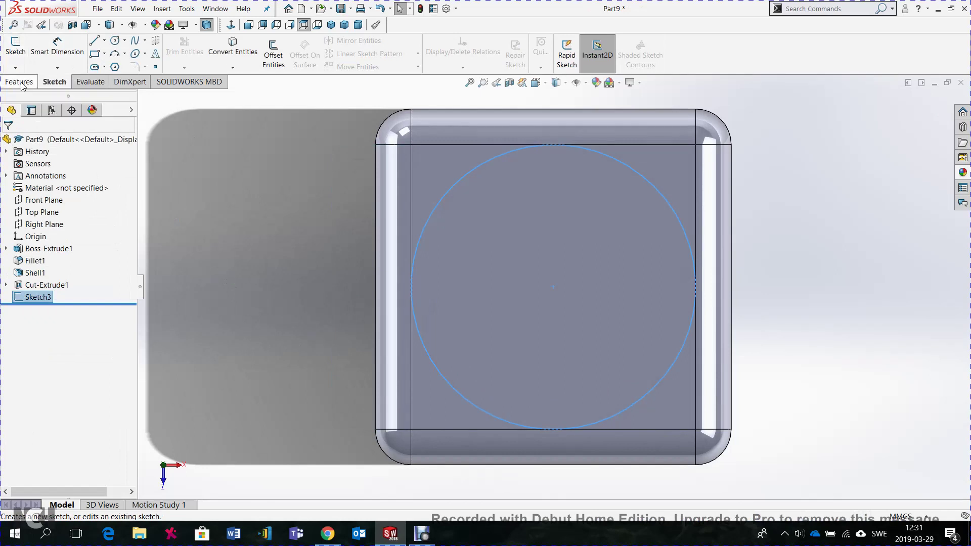
Extrude-cut the 40 mm circle Blind 3 mm into the top face as Cut-Extrude2.
click(20, 82)
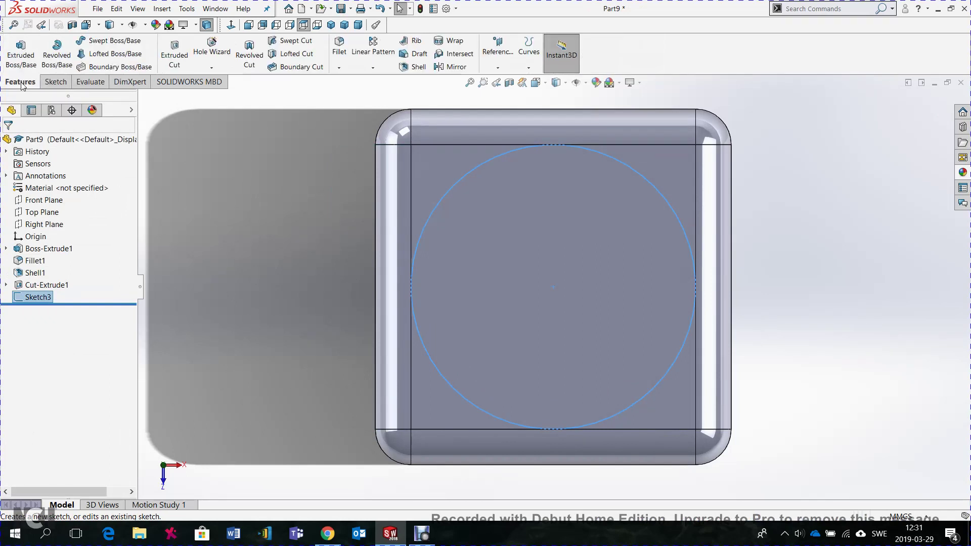
click(173, 50)
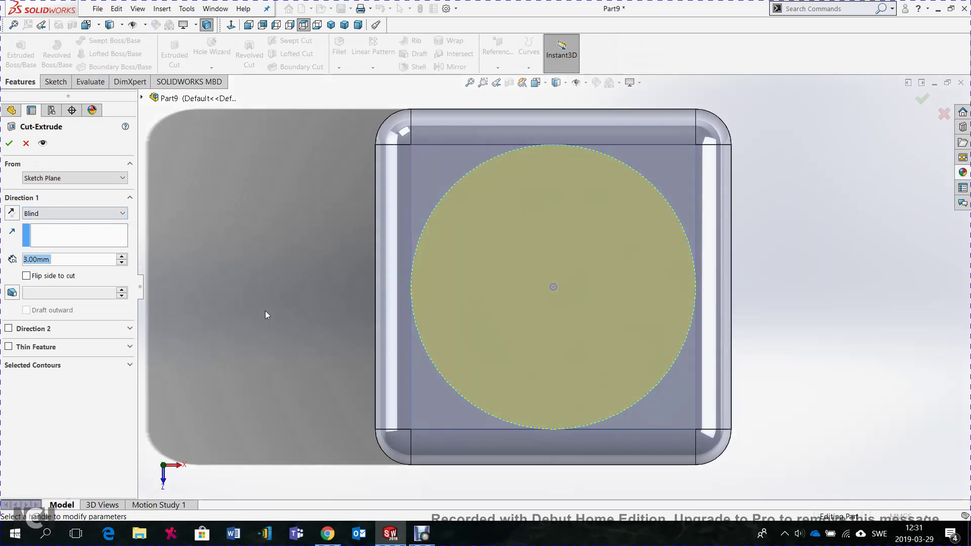
middle_drag(265, 310, 262, 86)
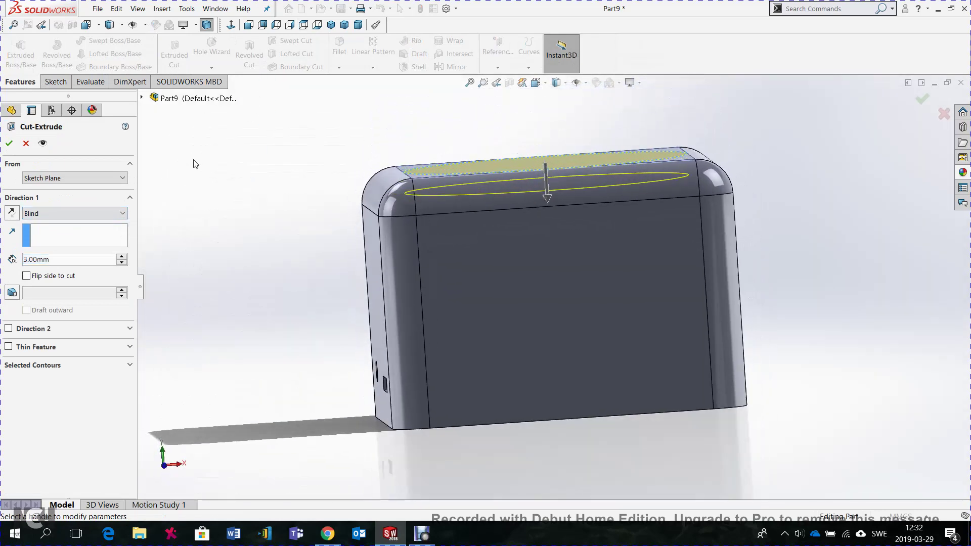
click(9, 143)
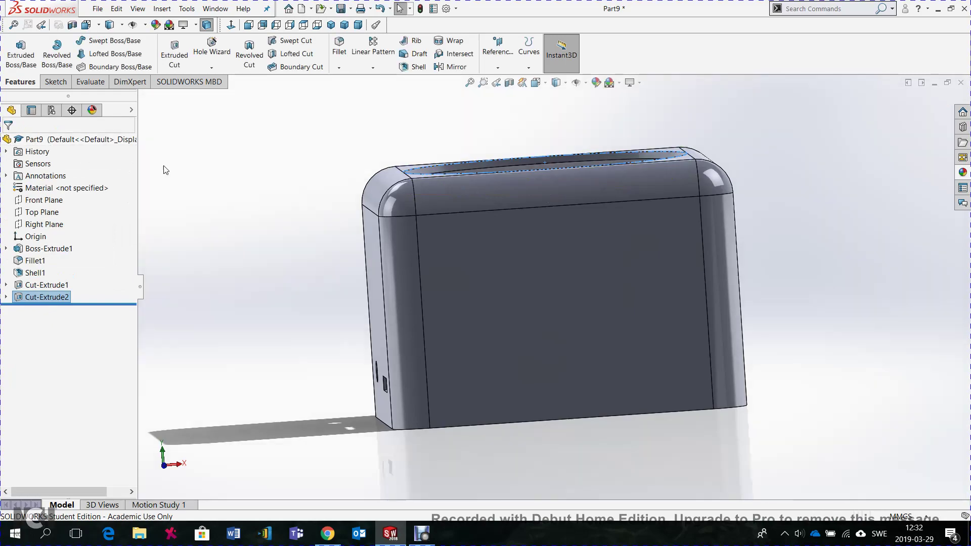
mouse_move(222, 194)
middle_down()
mouse_move(386, 165)
mouse_move(249, 334)
mouse_move(402, 152)
mouse_move(475, 259)
mouse_move(465, 254)
middle_up()
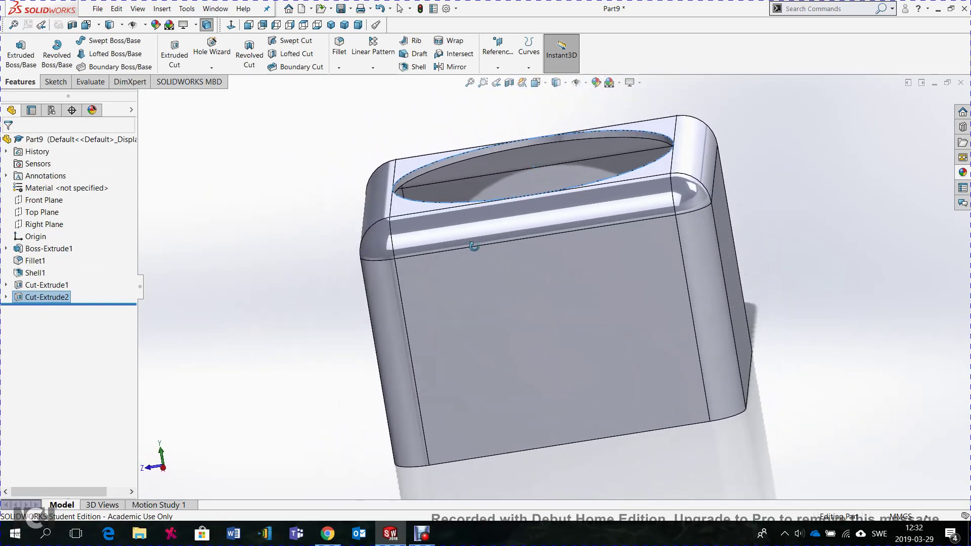
click(61, 84)
Sketch a horizontal centerline across the front face, viewed Normal To.
click(16, 48)
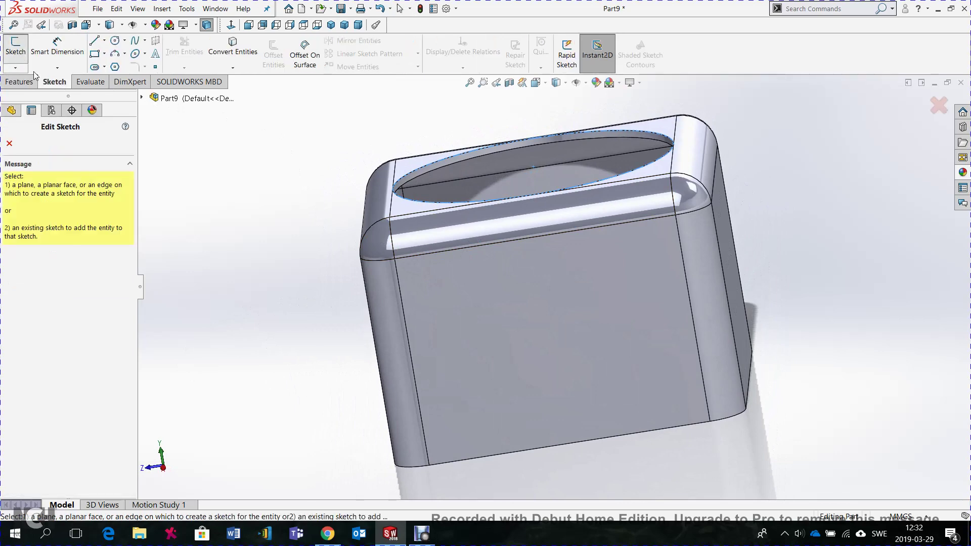
click(548, 310)
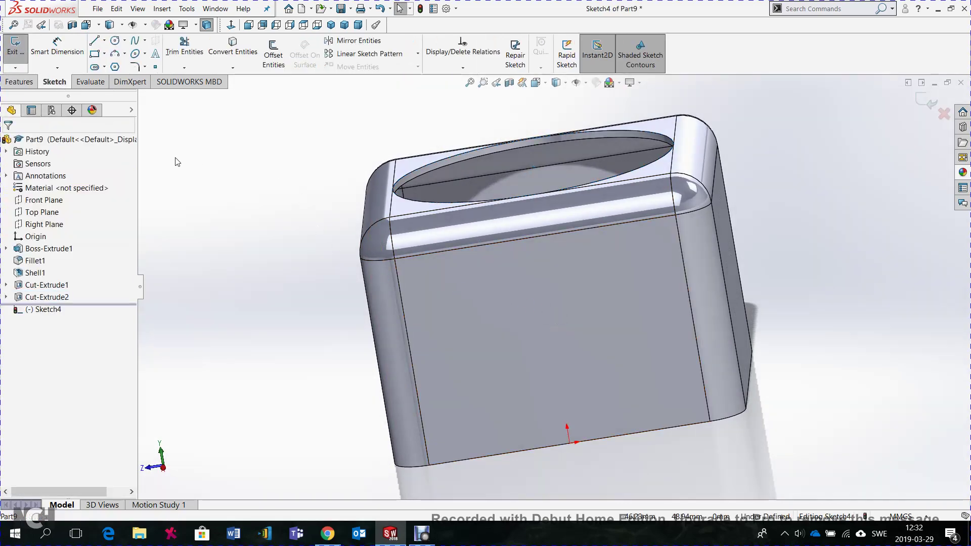
click(546, 84)
click(592, 140)
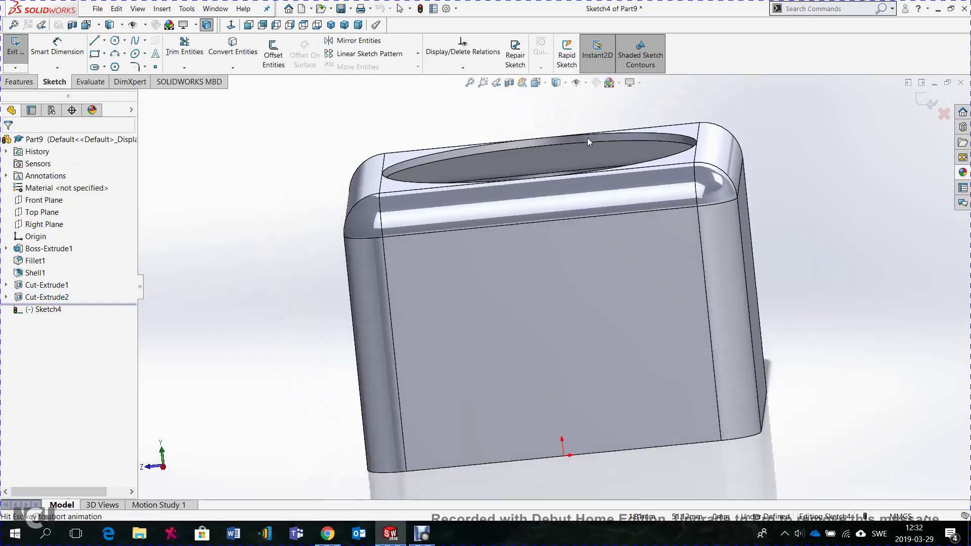
click(105, 41)
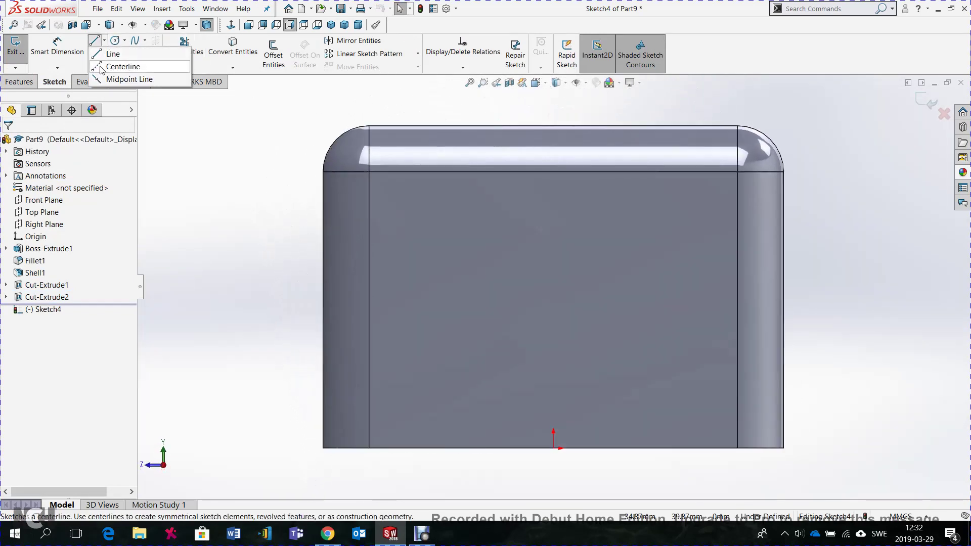
click(123, 65)
click(369, 372)
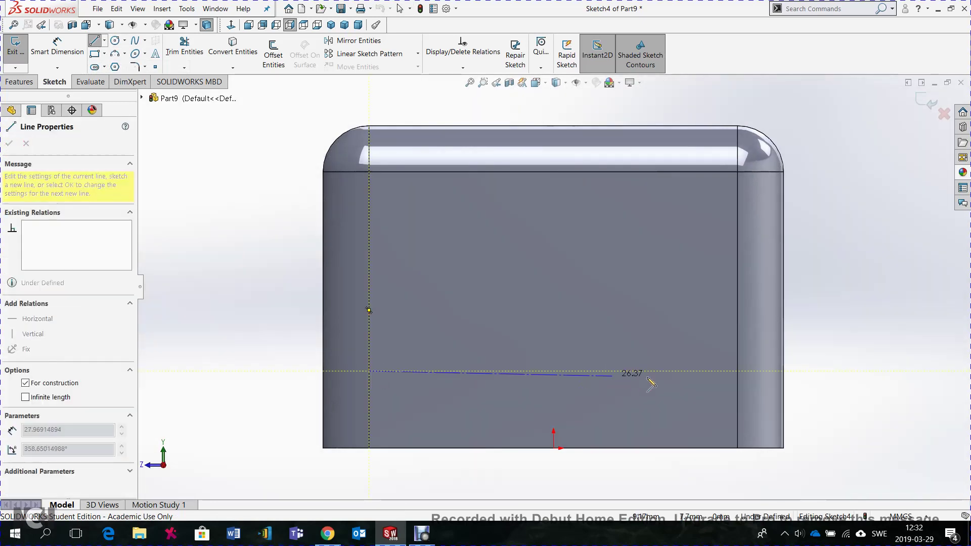
click(739, 372)
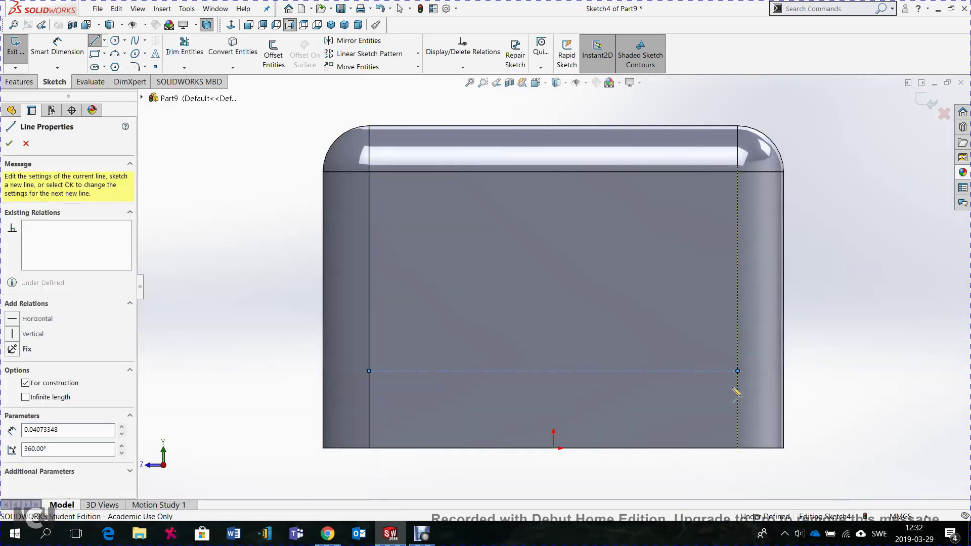
key(Escape)
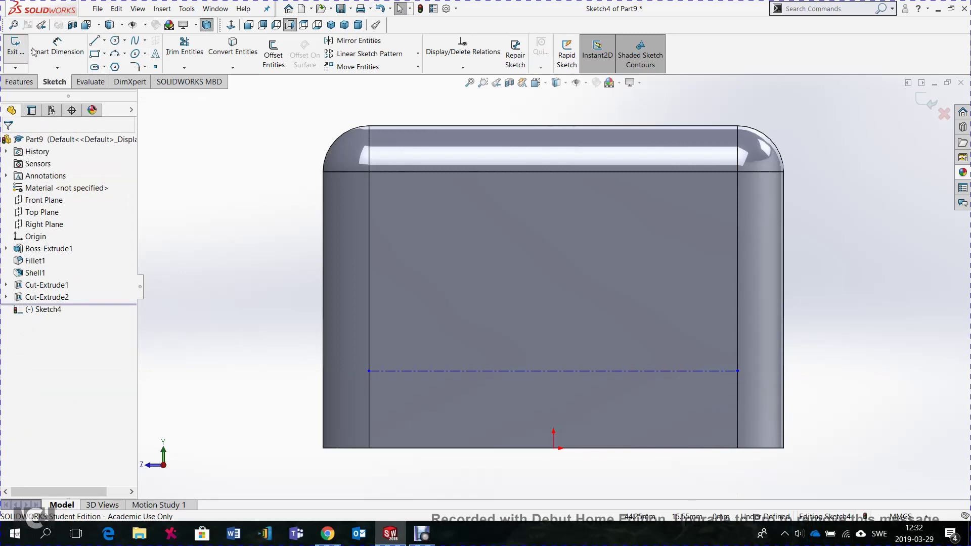
Dimension the centerline 10 mm above the bottom edge, first set to 20 then corrected.
click(57, 48)
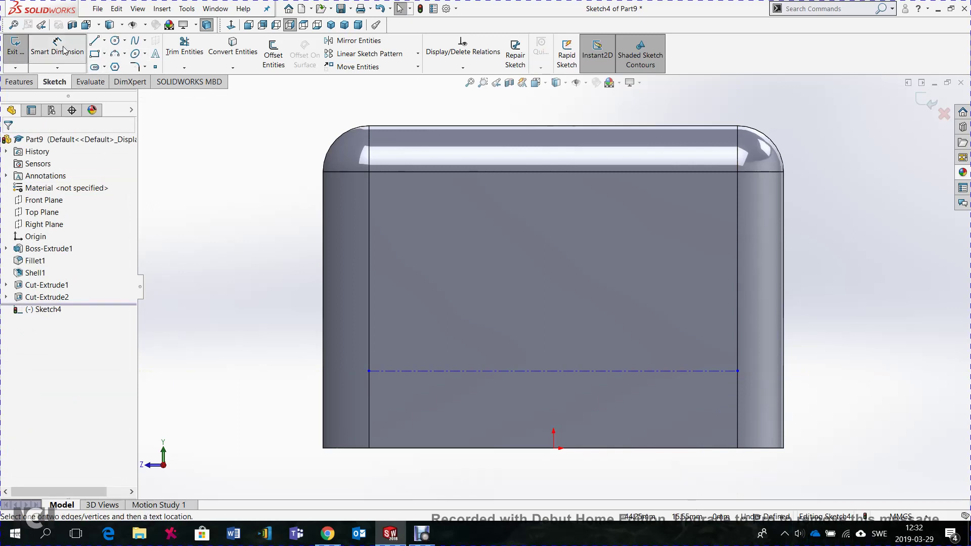
click(455, 372)
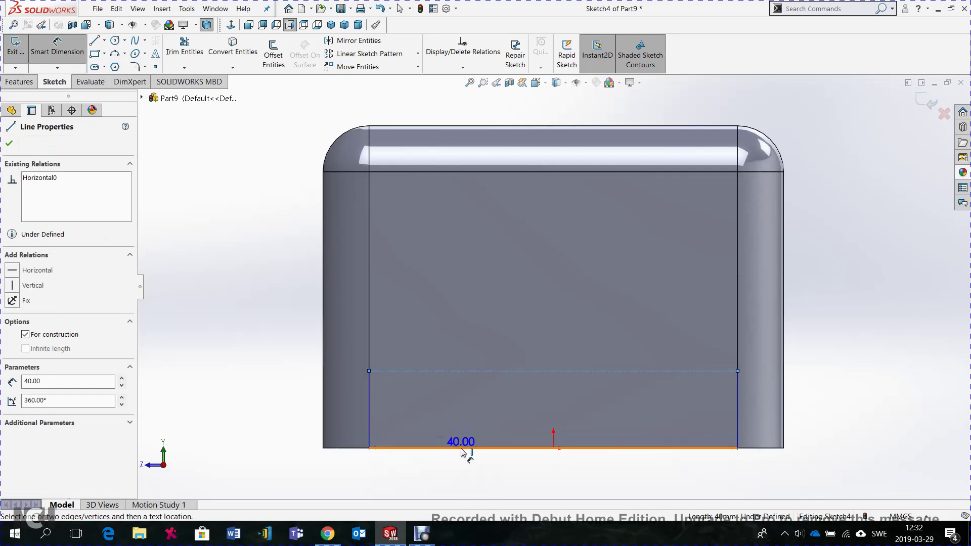
click(460, 448)
click(274, 415)
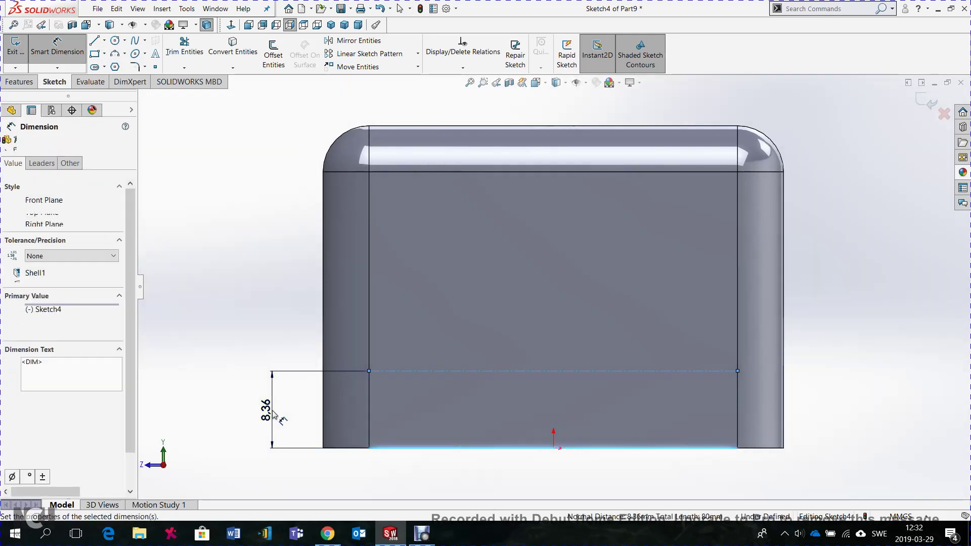
text(1)
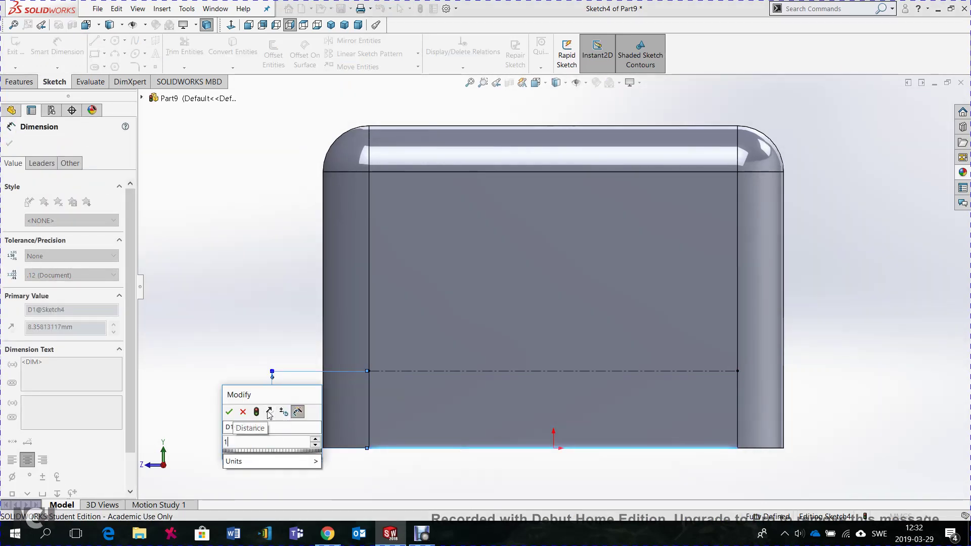
key(BackSpace)
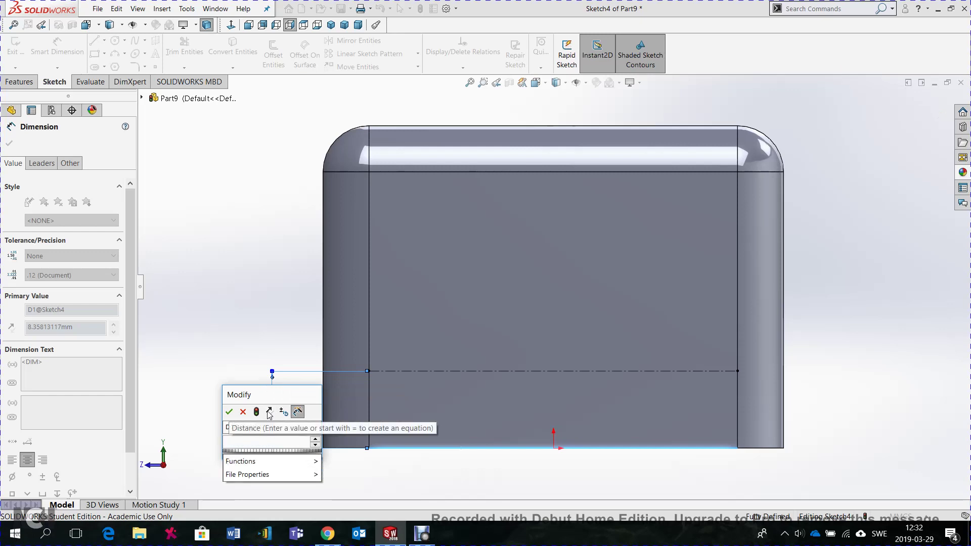
text(20)
key(Return)
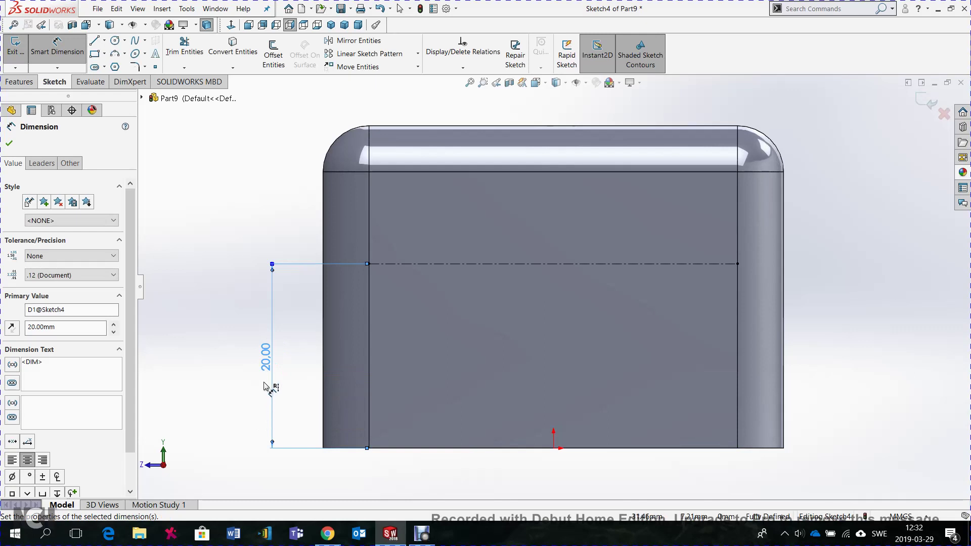
double_click(268, 365)
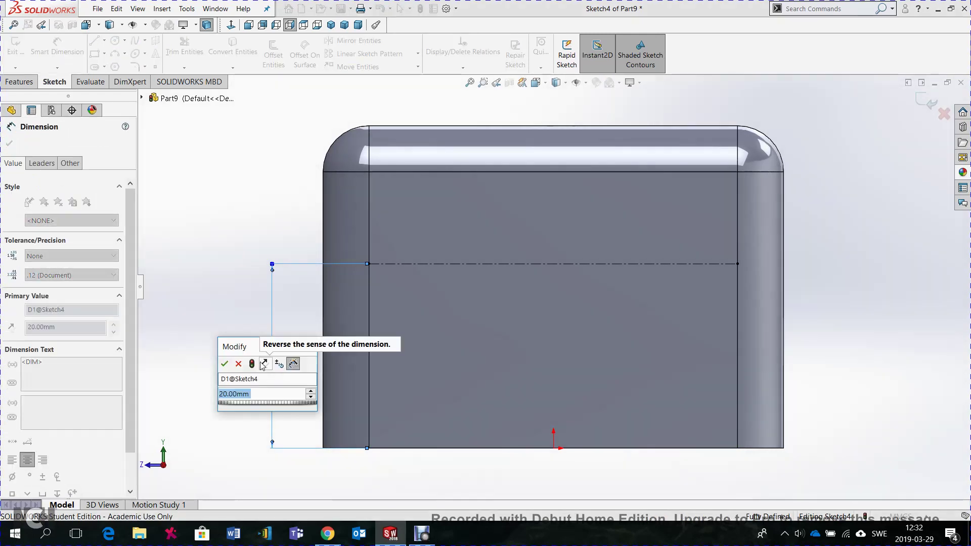
text(10)
key(Return)
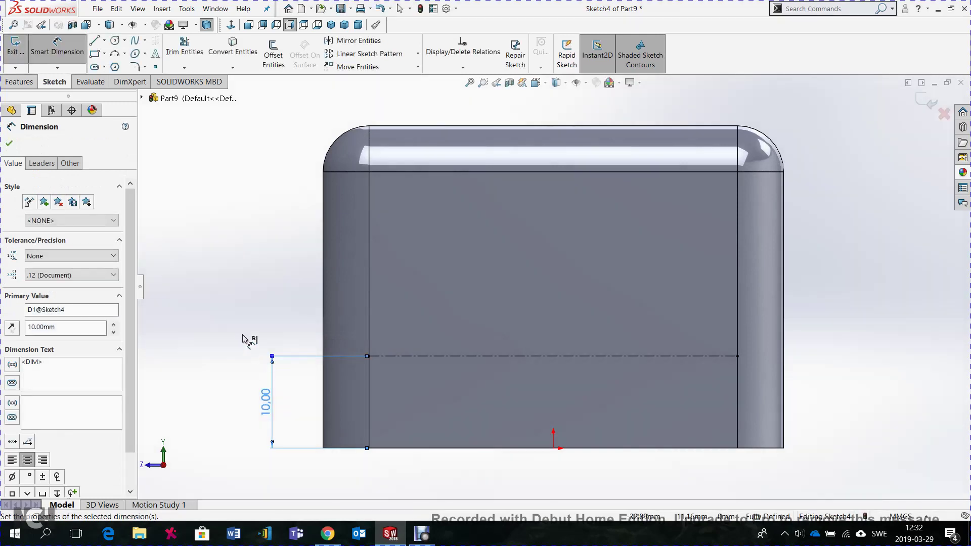
click(11, 144)
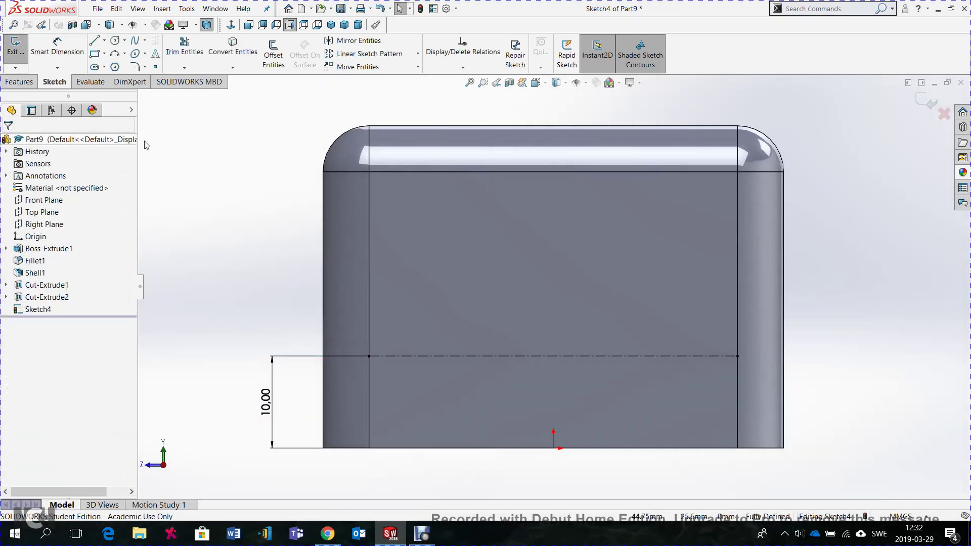
Add sketch text 'BEACH 2019' running along the 10 mm centerline.
click(155, 53)
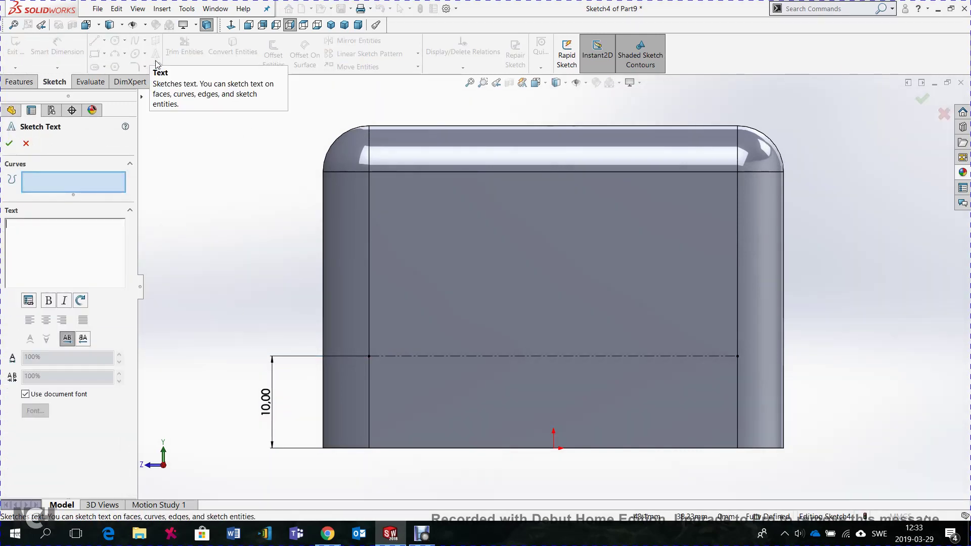
click(471, 356)
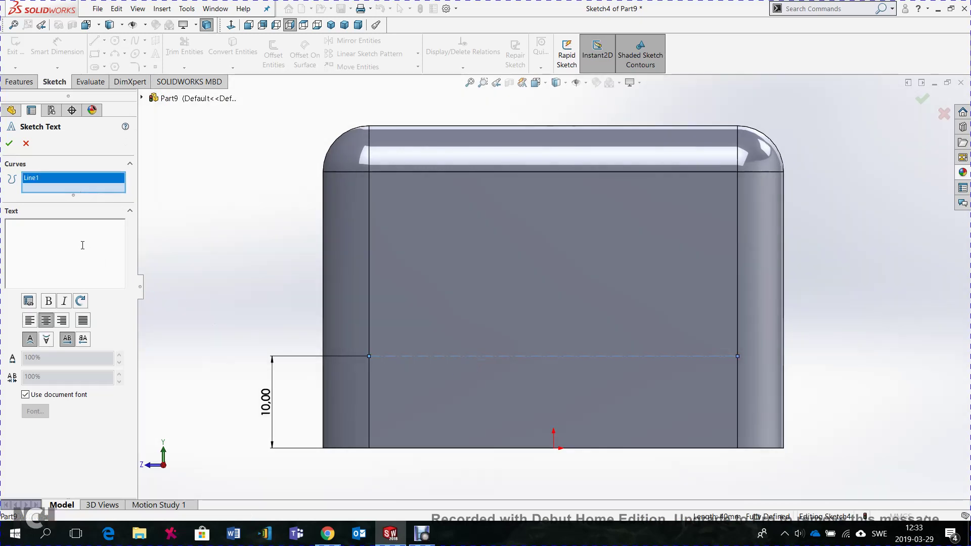
text(BE)
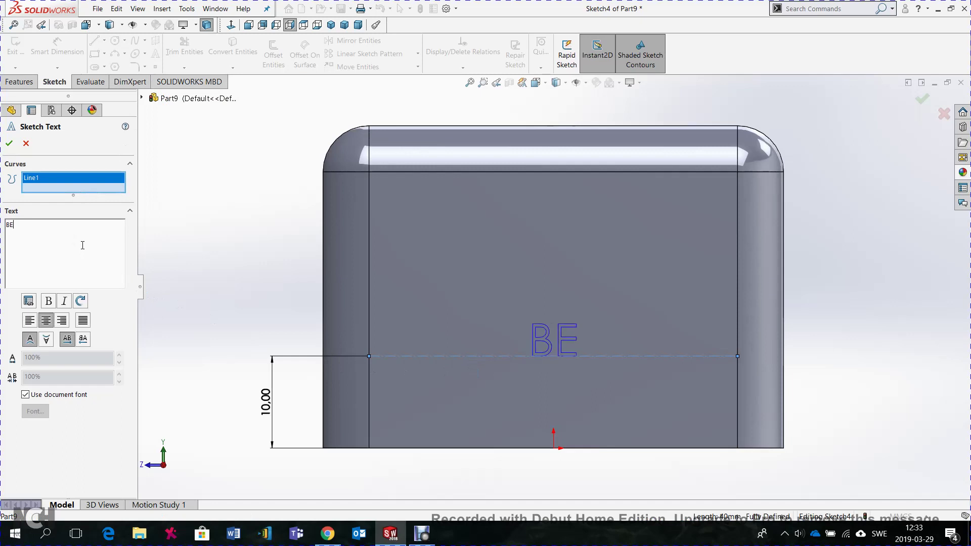
text(A)
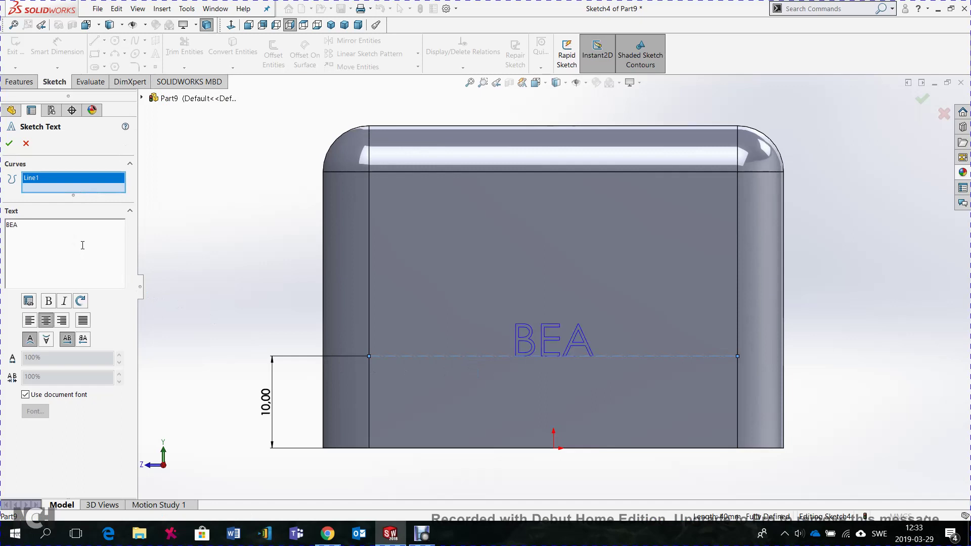
text(CH )
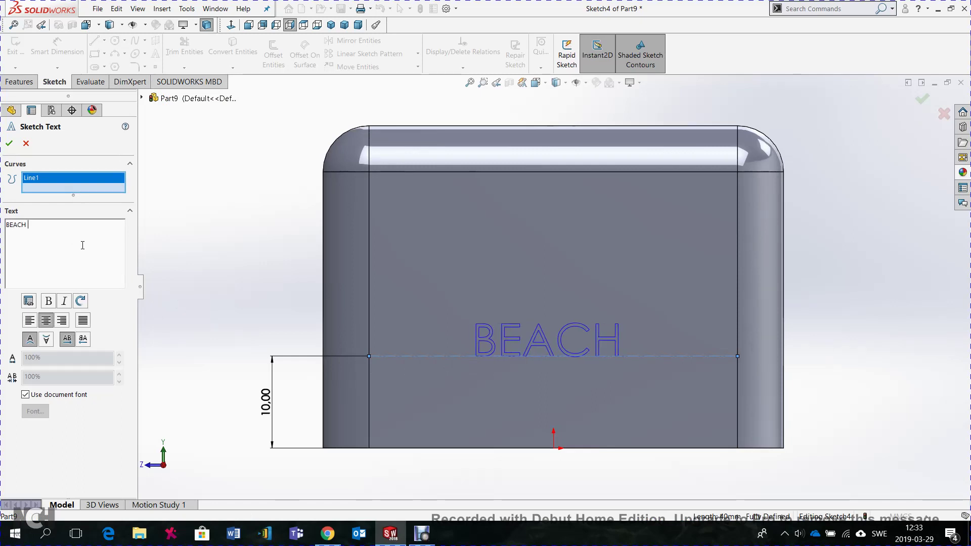
text(20)
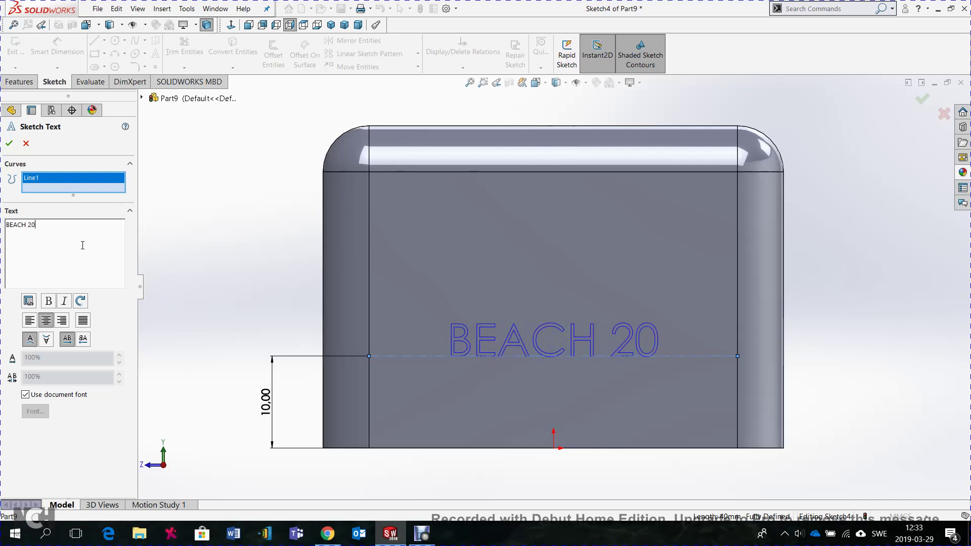
text(19)
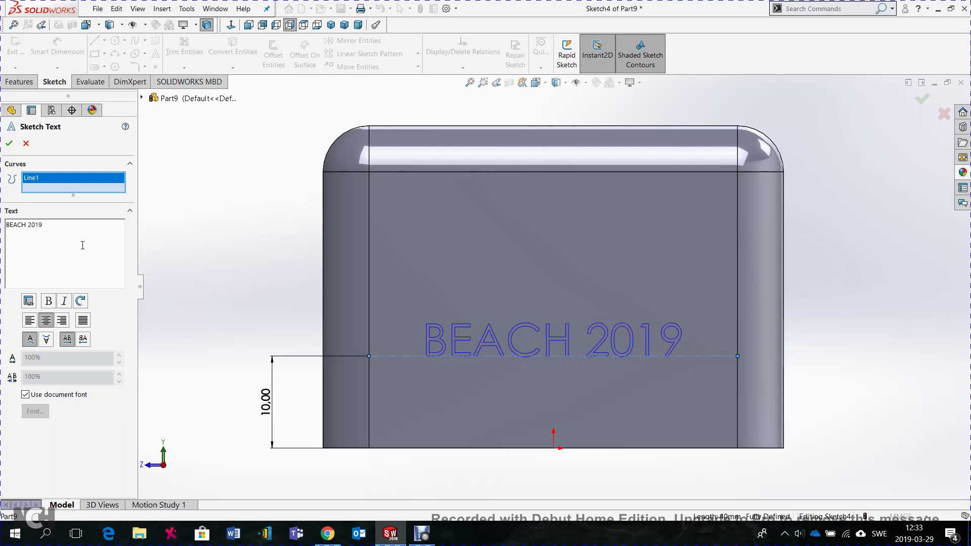
click(9, 144)
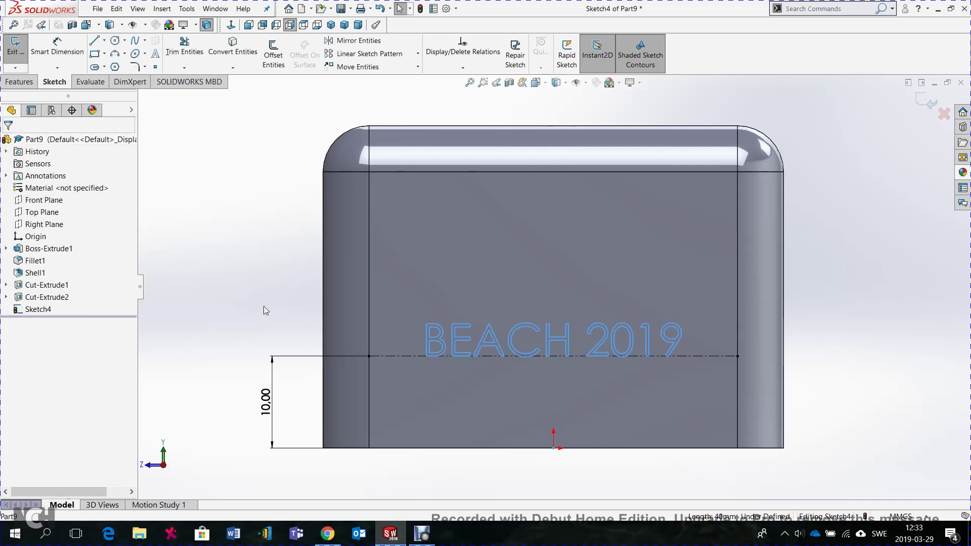
mouse_move(264, 307)
middle_down()
mouse_move(234, 304)
mouse_move(249, 305)
middle_up()
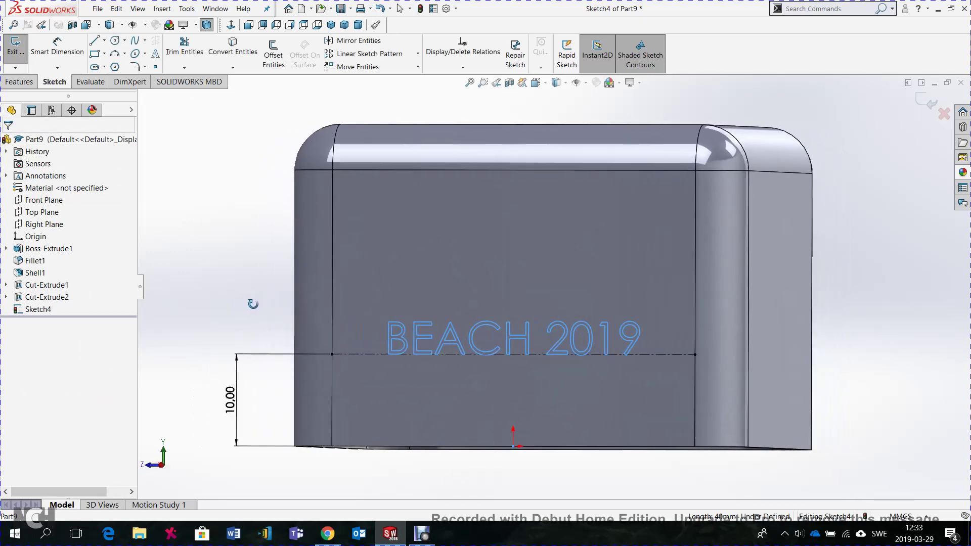
Exit the text sketch and extrude-cut 'BEACH 2019' 0.5 mm deep into the front face.
click(15, 55)
click(22, 84)
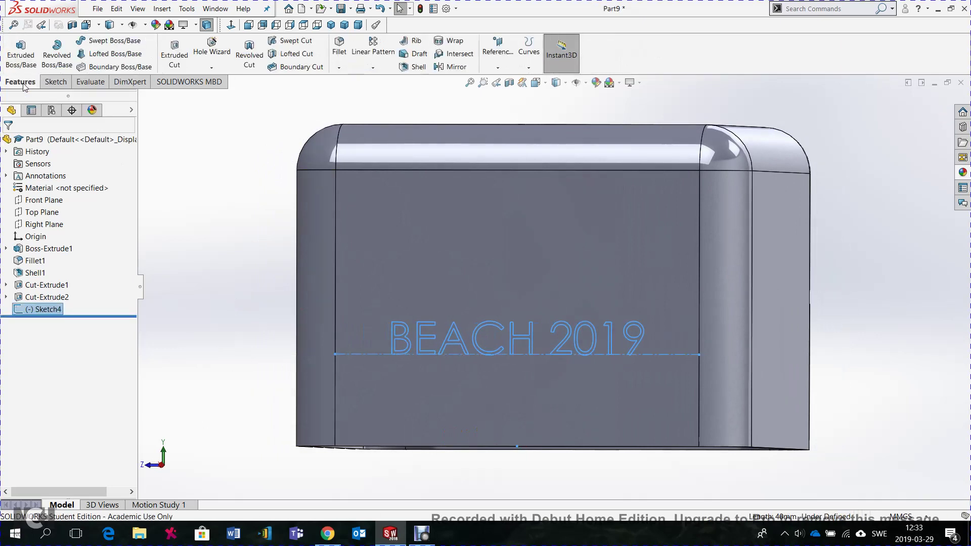
click(172, 62)
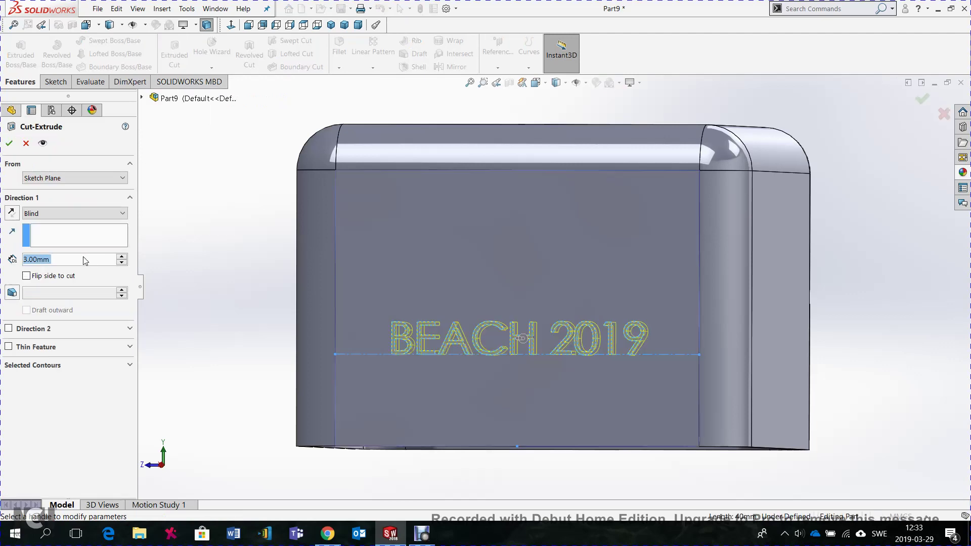
click(85, 260)
text(0.5)
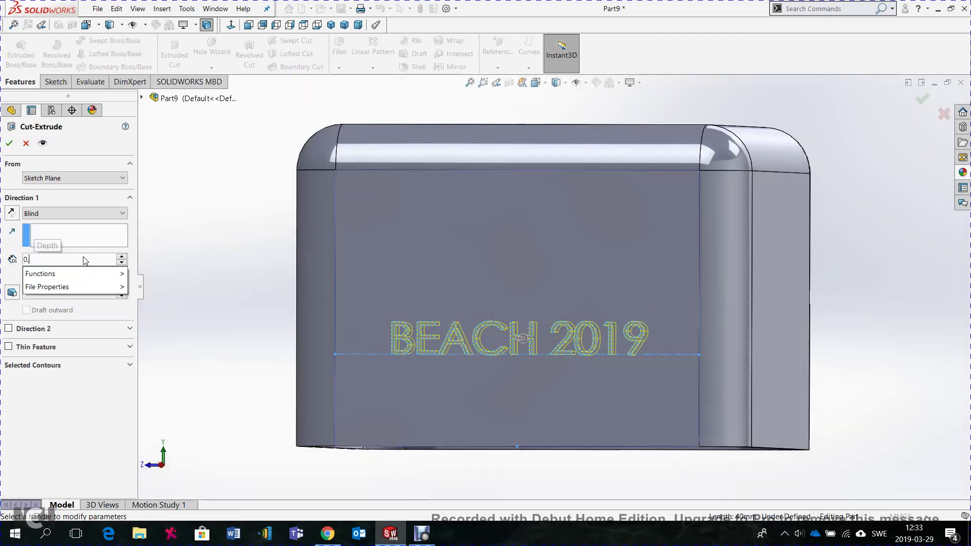
click(73, 447)
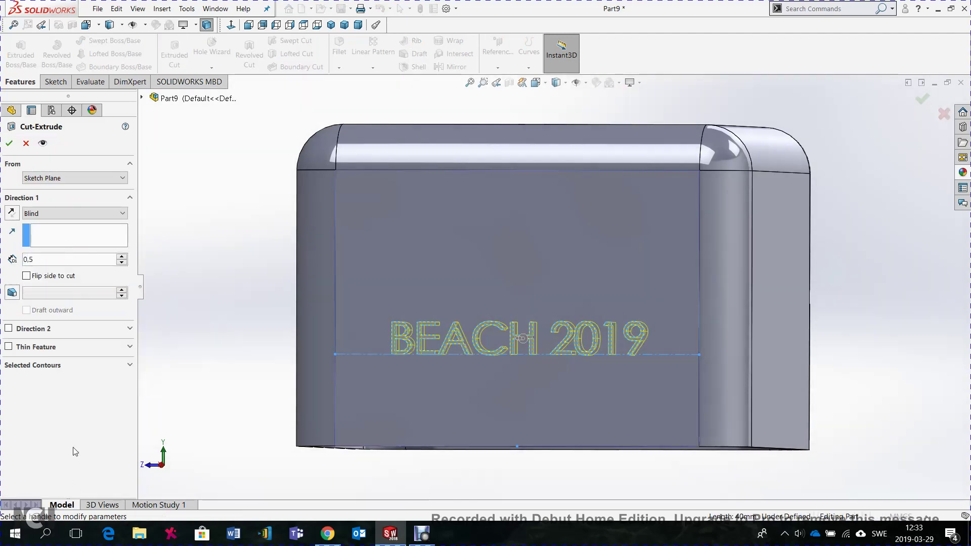
click(10, 143)
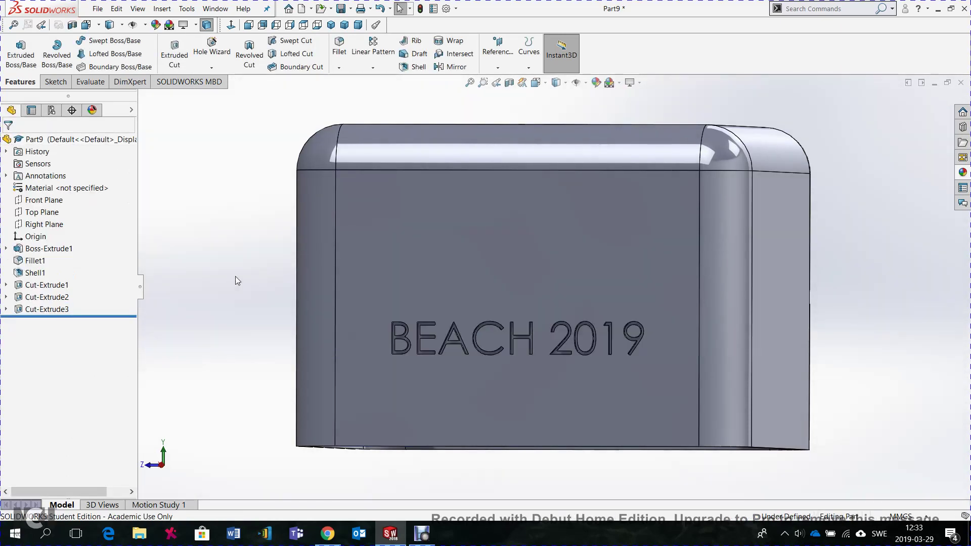
Apply the blue high gloss plastic appearance to the whole part.
click(962, 173)
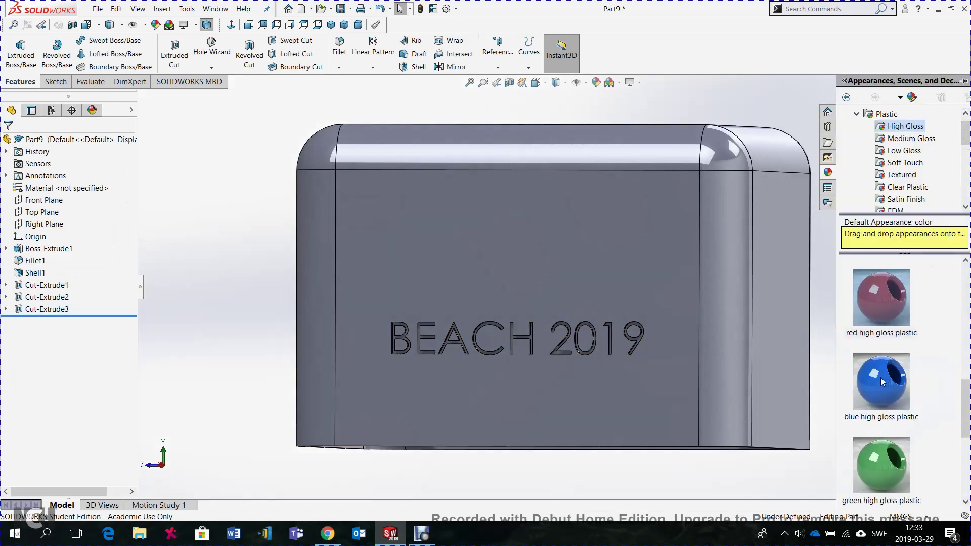
drag(882, 382, 596, 259)
click(593, 254)
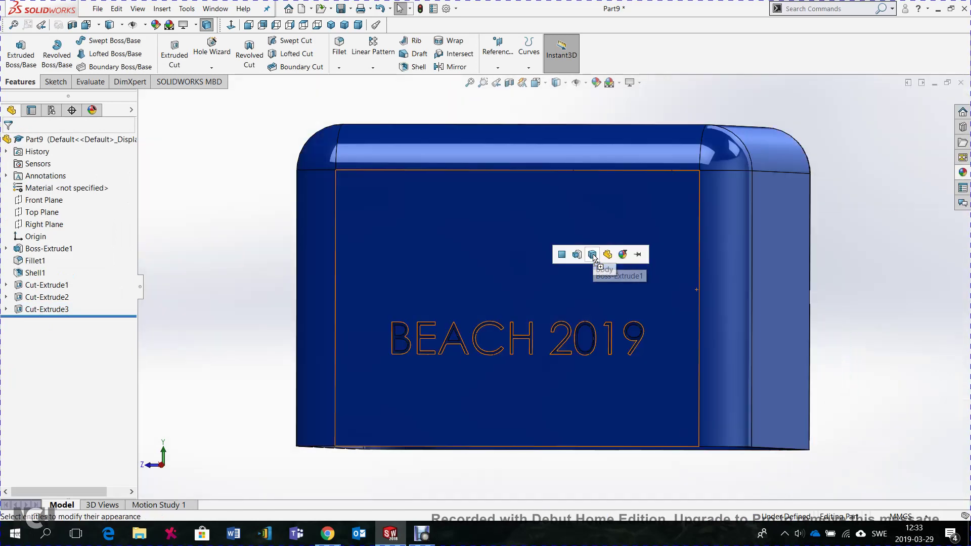
click(608, 256)
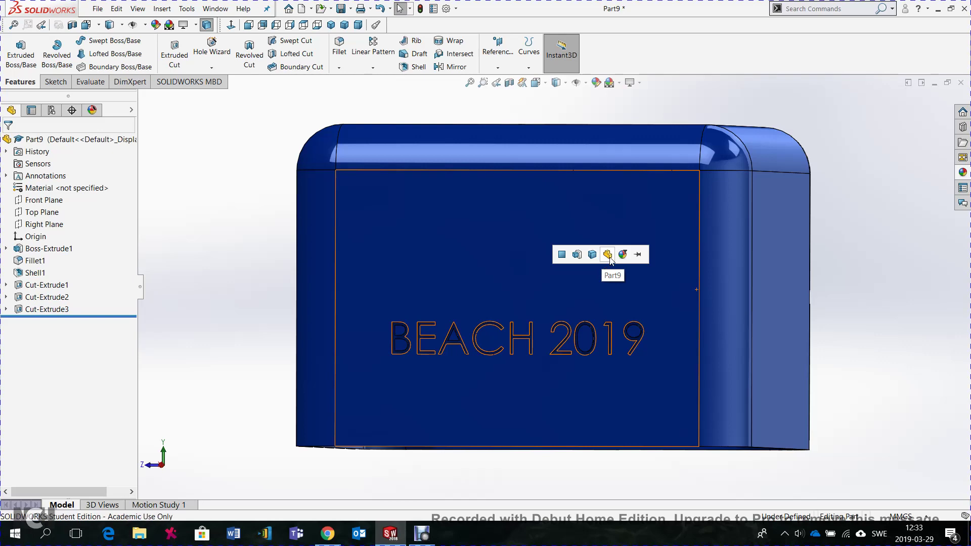
middle_drag(861, 336, 843, 389)
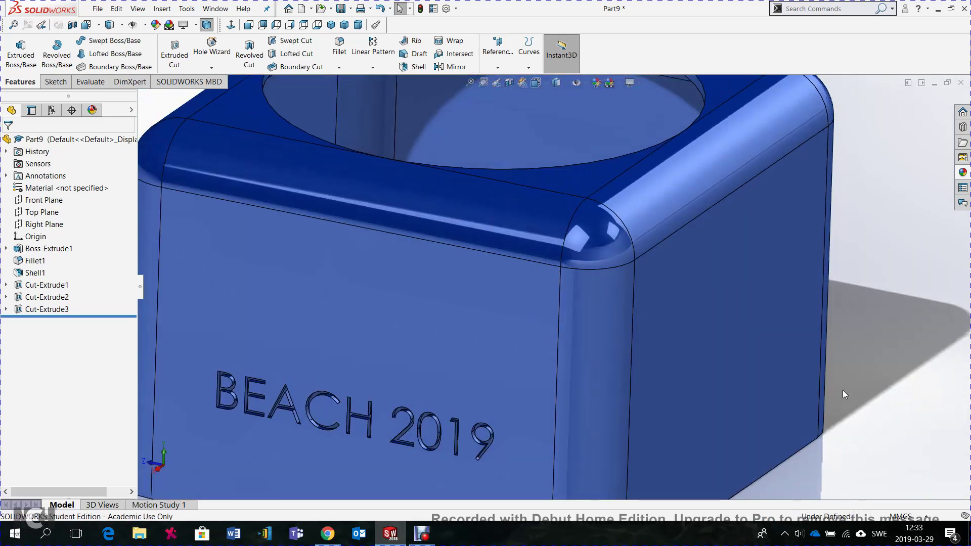
scroll(842, 390, up, 5)
mouse_move(785, 345)
middle_down()
mouse_move(796, 357)
mouse_move(774, 250)
middle_up()
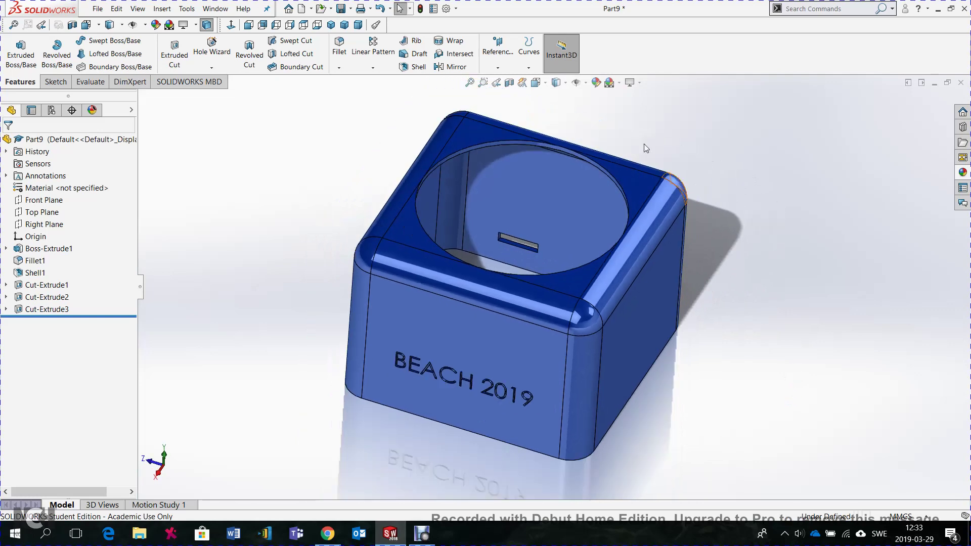
Edit the part's appearance colour to a light teal swatch.
click(600, 83)
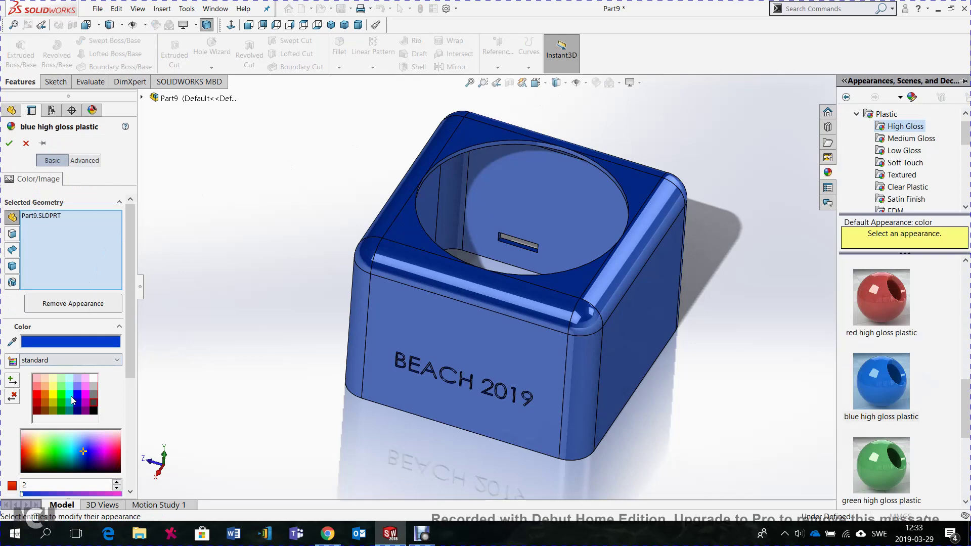
click(71, 396)
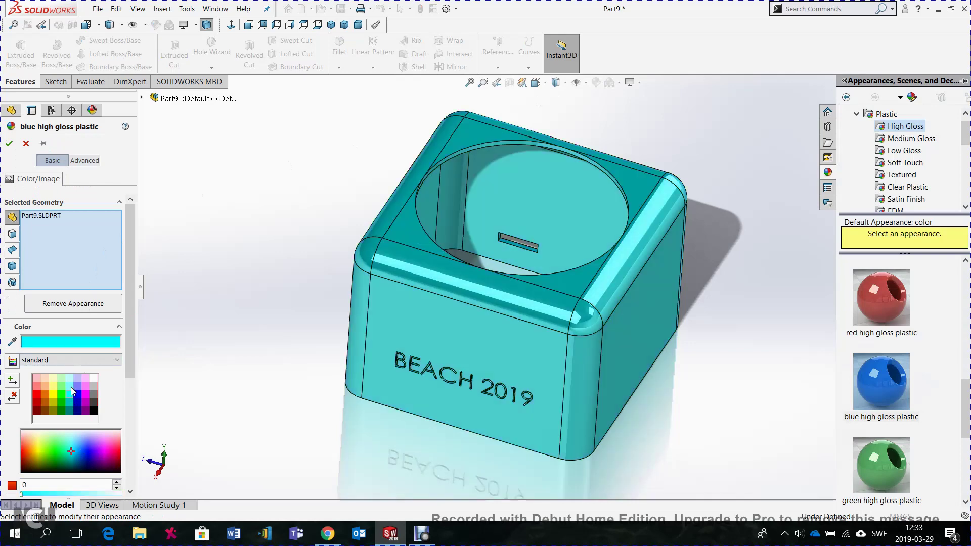
click(71, 386)
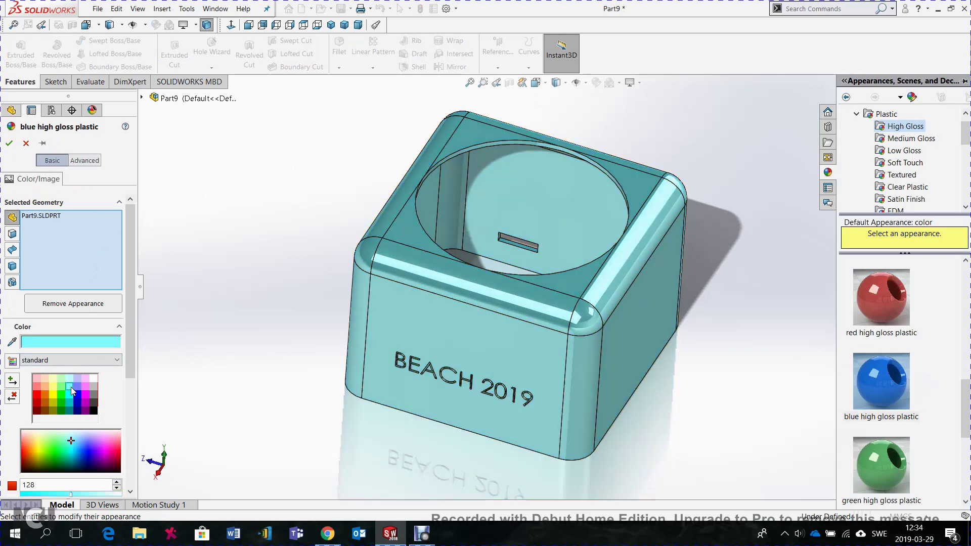
click(9, 144)
mouse_move(705, 394)
middle_down()
mouse_move(709, 303)
mouse_move(693, 229)
middle_up()
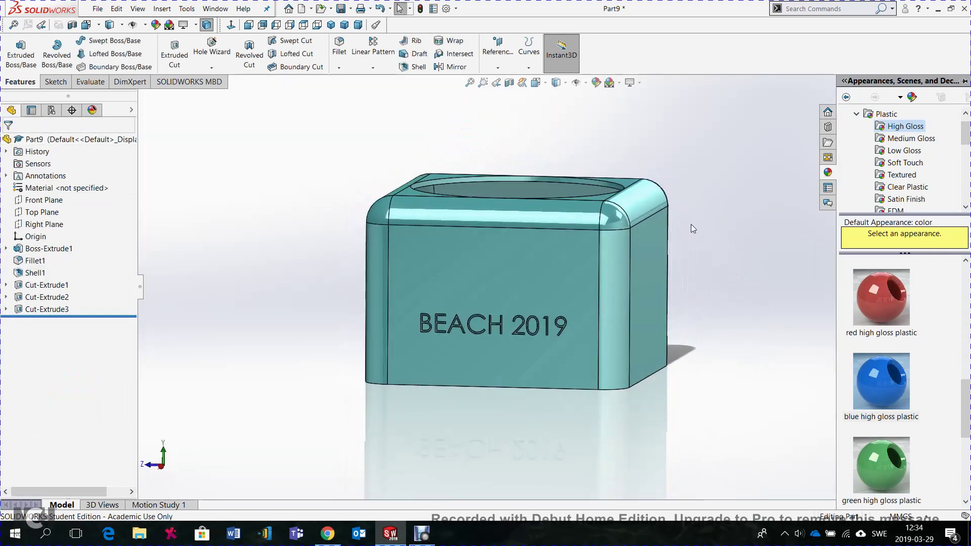
Set the display style to Shaded without edge lines.
click(565, 83)
click(557, 113)
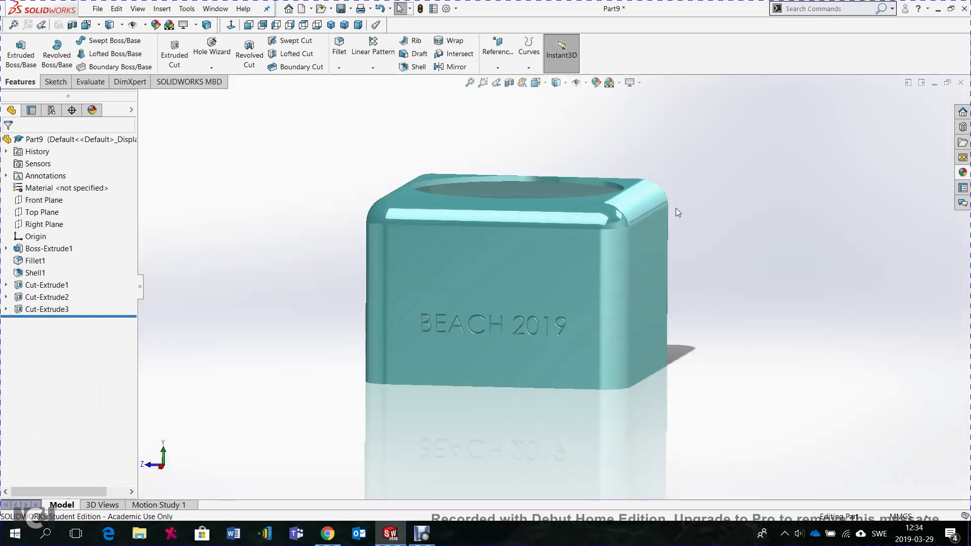
mouse_move(676, 208)
middle_down()
mouse_move(678, 304)
mouse_move(590, 258)
middle_up()
Save As the part, renaming Part9 to 'BeachBlue'.
click(101, 10)
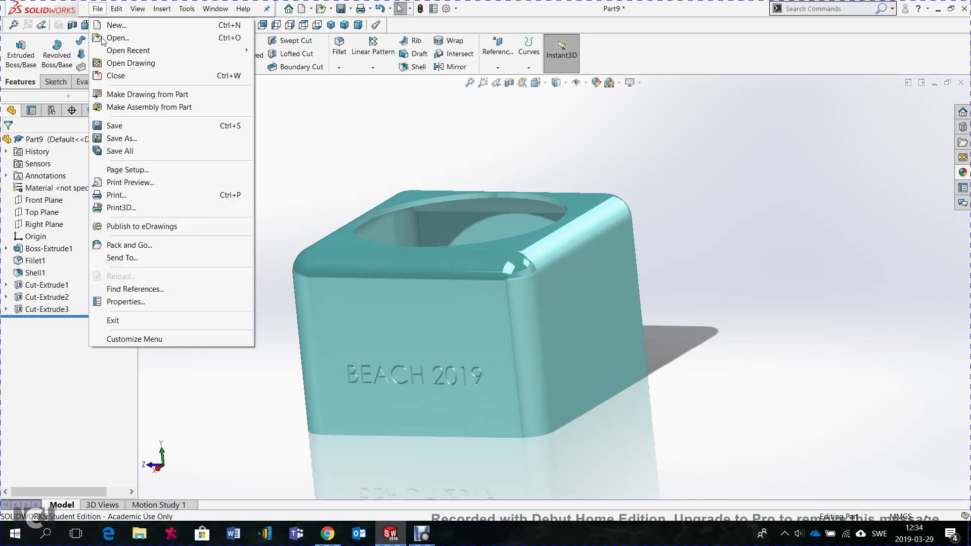
click(149, 143)
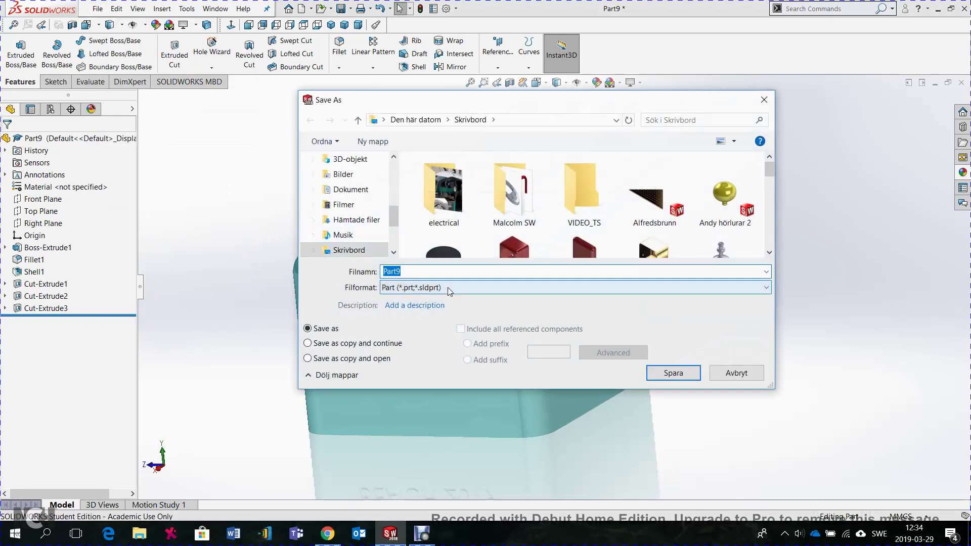
key(BackSpace)
text(Be)
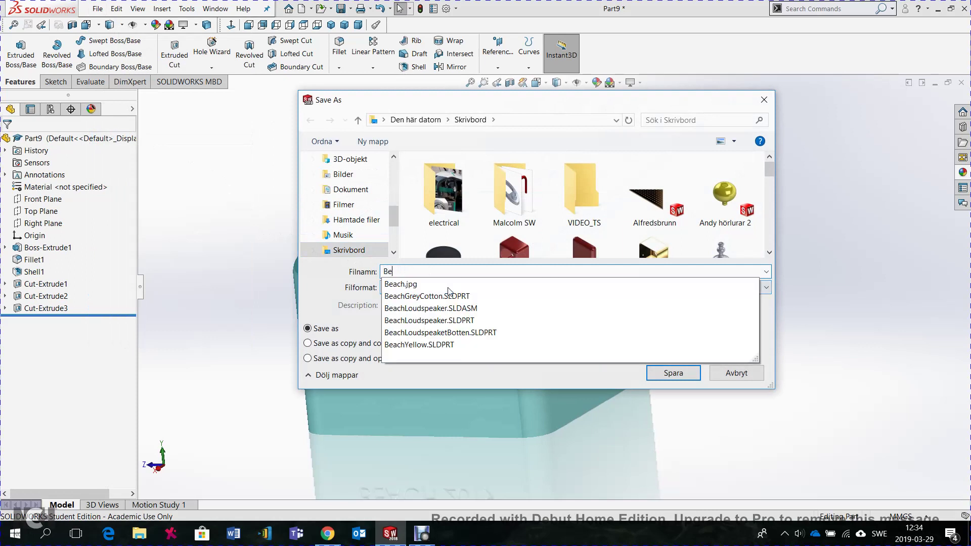
text(ach)
text(Blue)
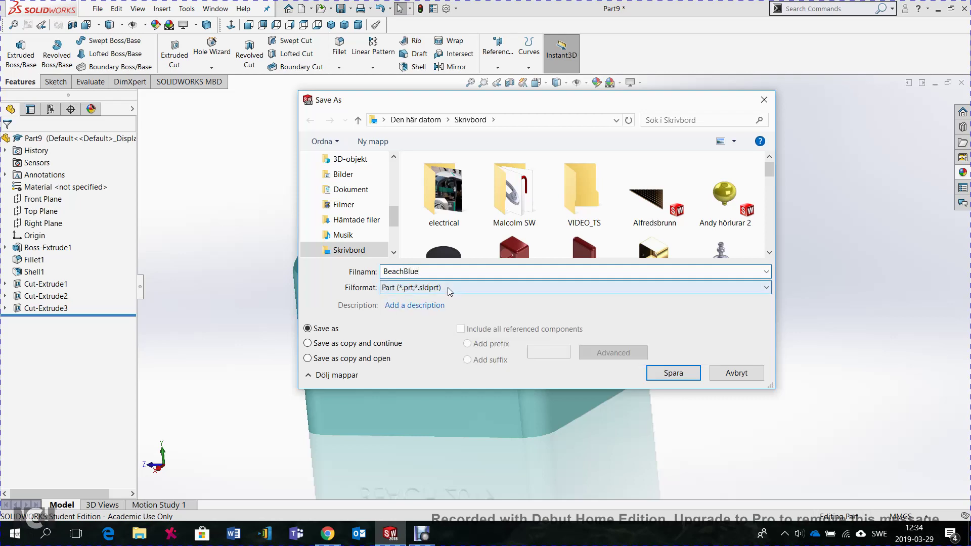
click(689, 373)
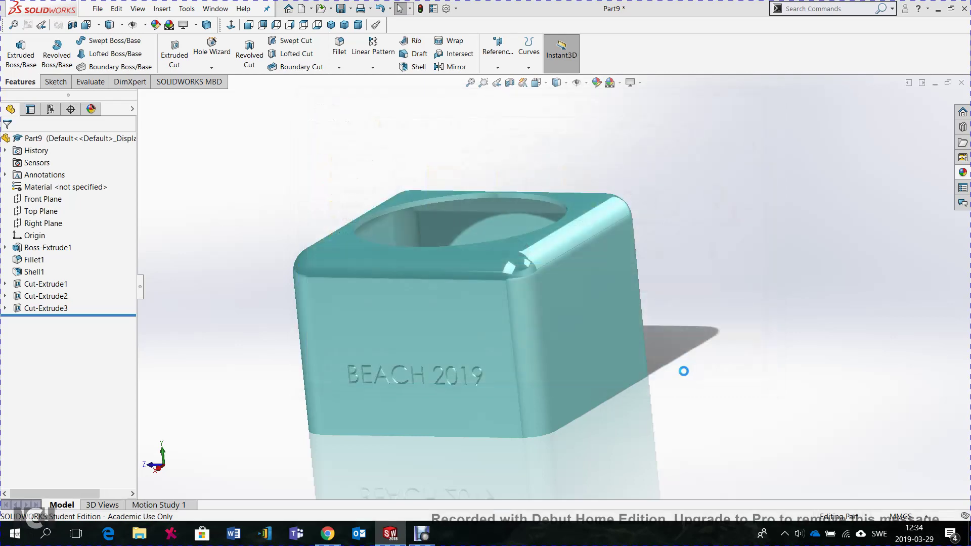